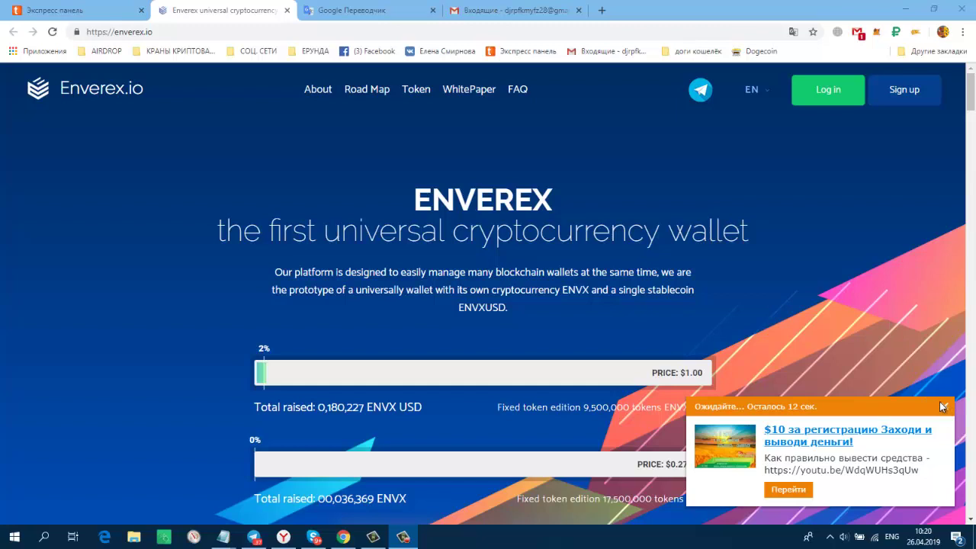
Close the ad popup and glance at the Enverex Telegram group before hiding it.
click(945, 409)
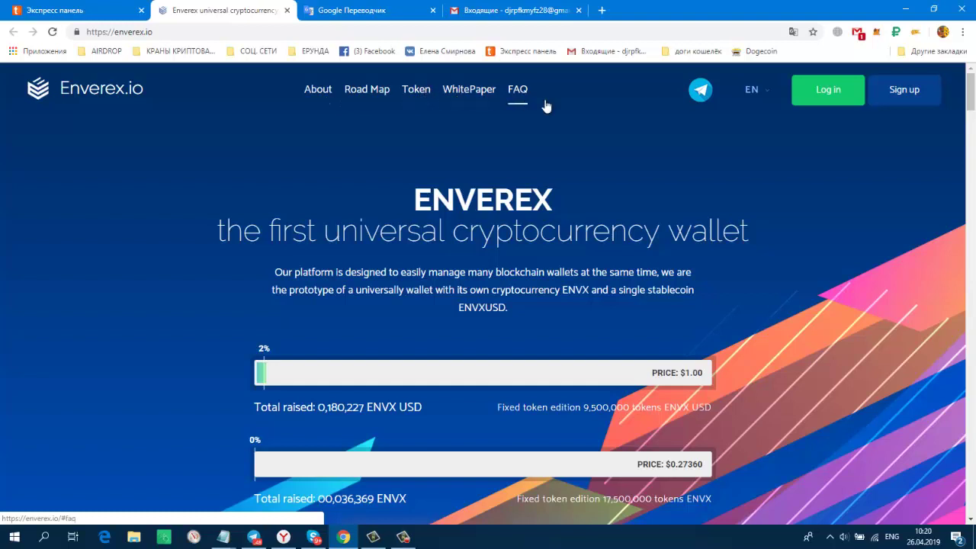
mouse_move(766, 93)
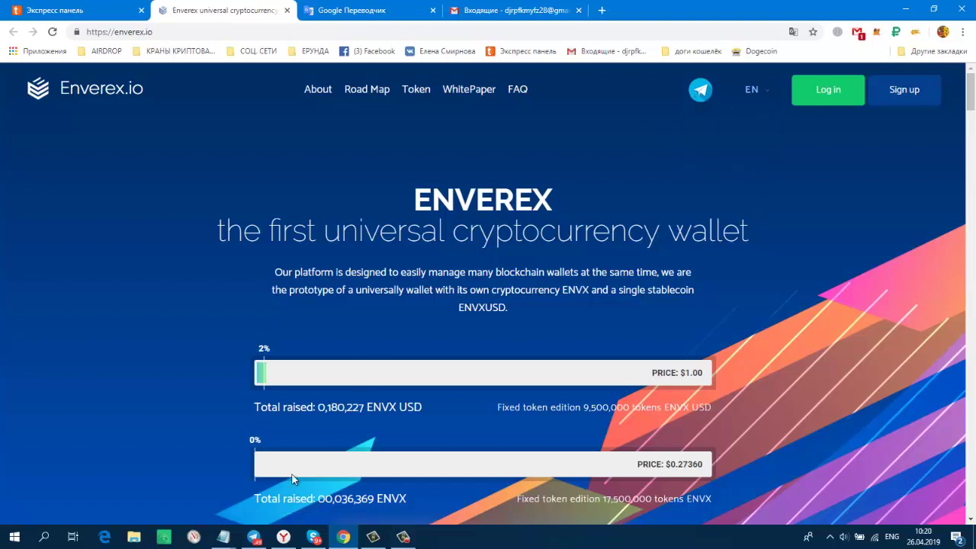
click(256, 538)
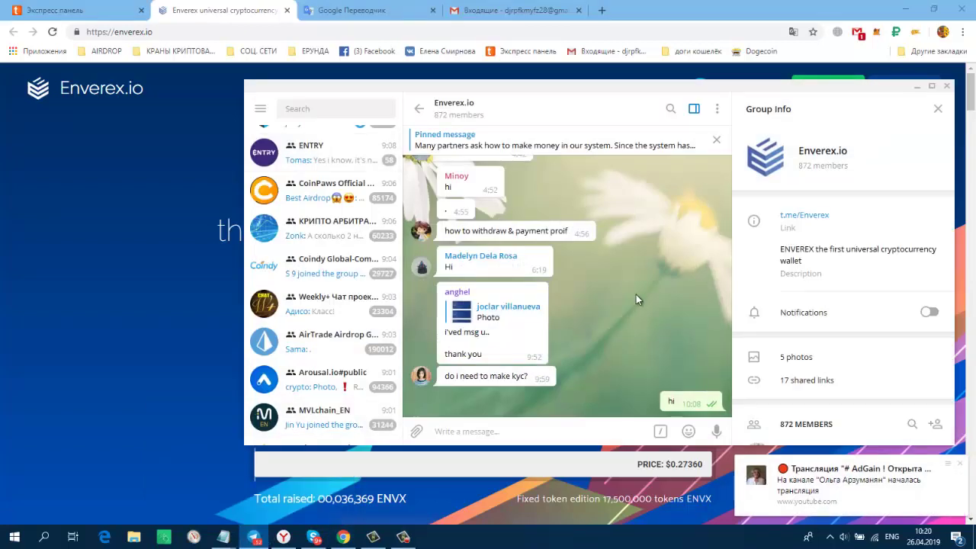
click(917, 86)
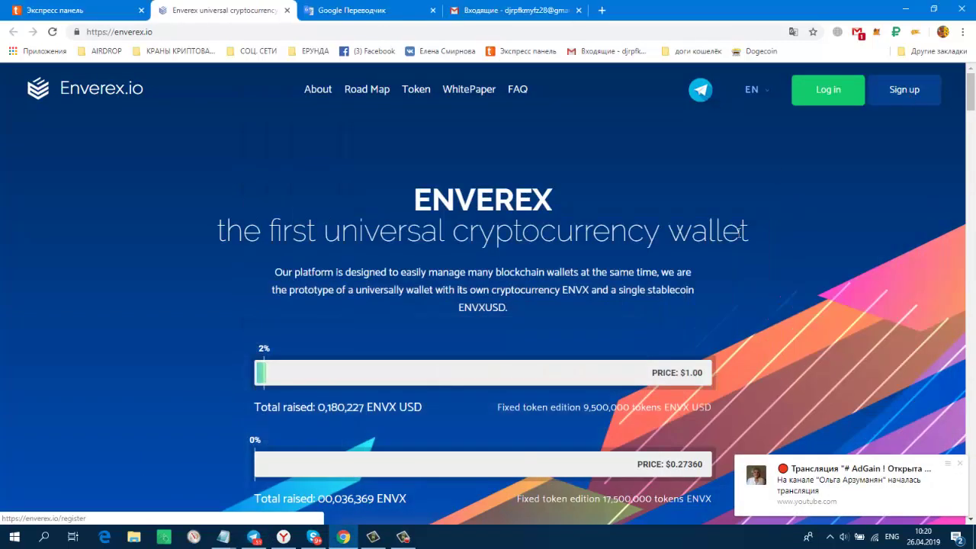
Browse down the Enverex home page, then open the account registration form.
scroll(734, 243, down, 8)
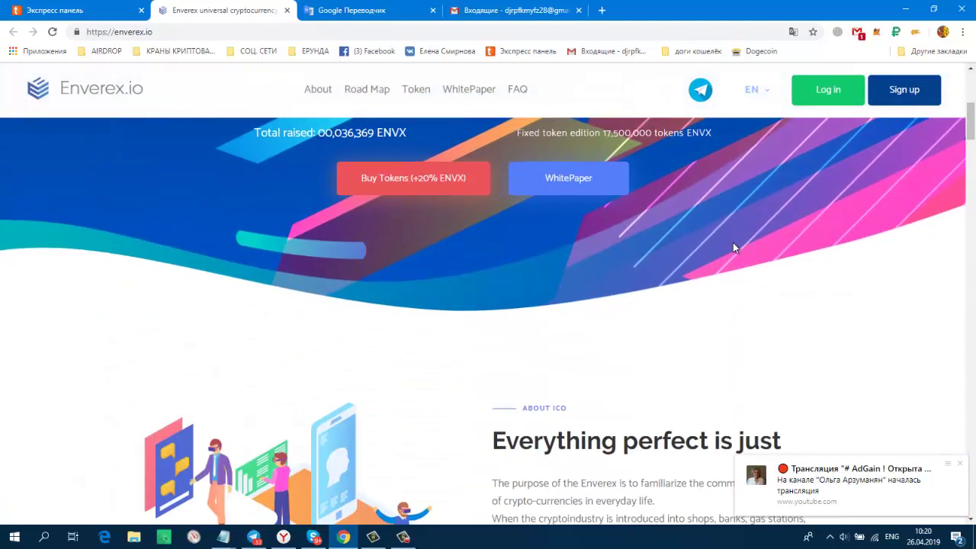
scroll(733, 243, down, 5)
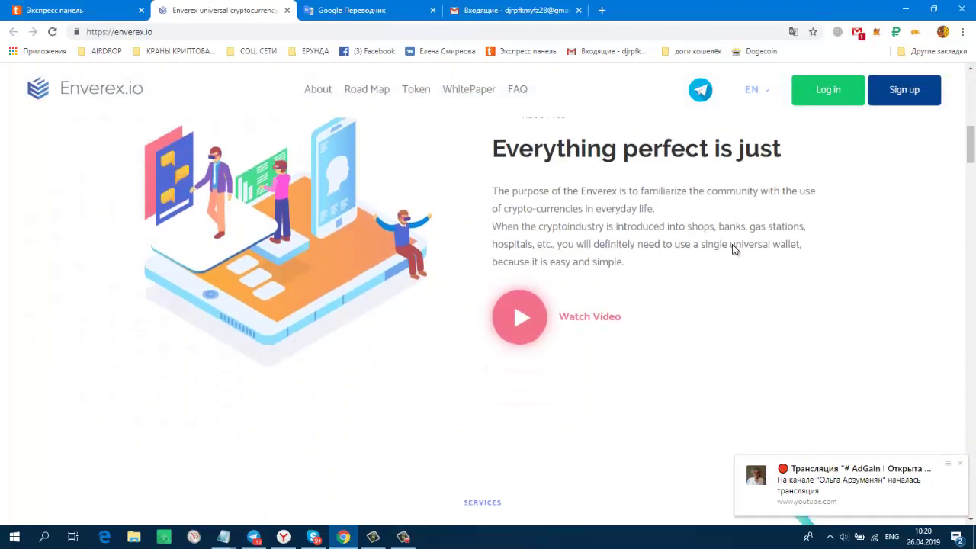
scroll(732, 245, down, 9)
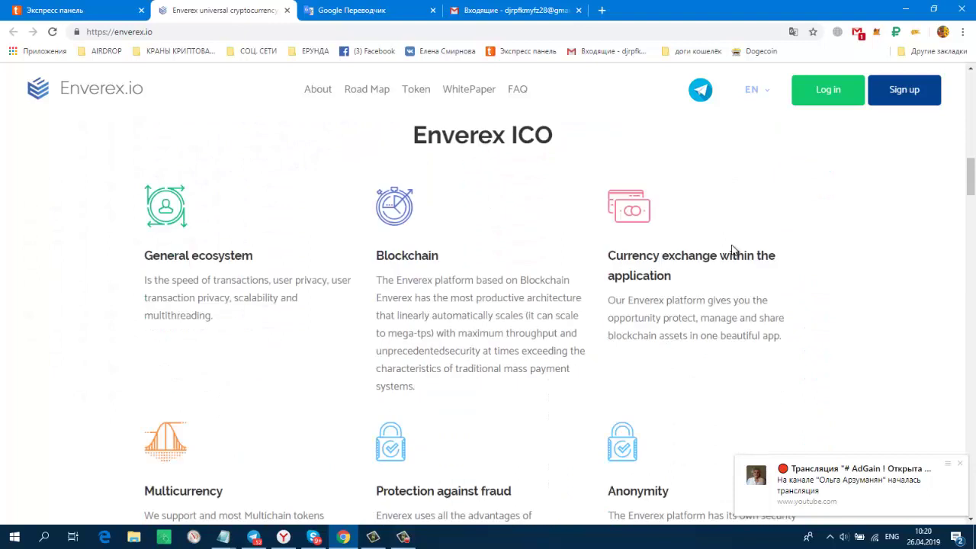
scroll(733, 245, down, 2)
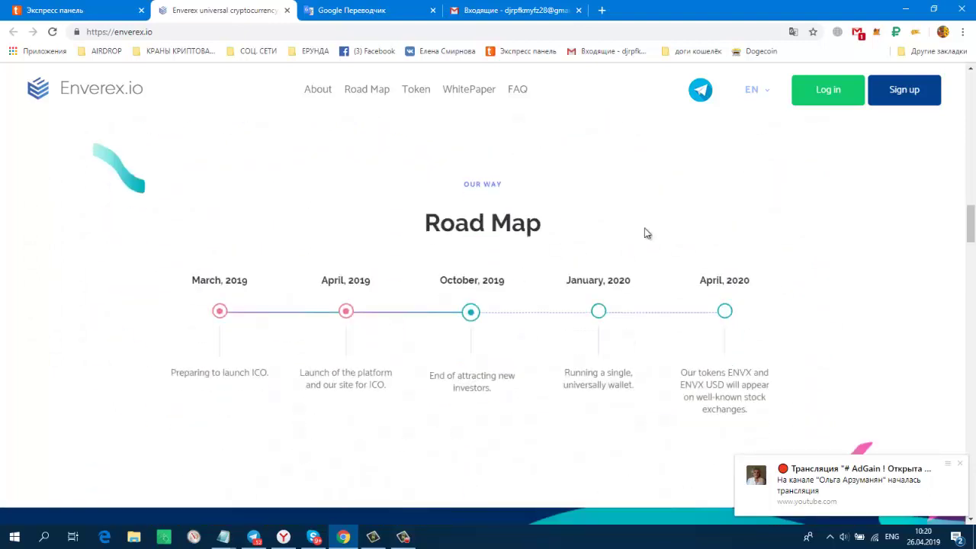
scroll(758, 336, down, 5)
scroll(758, 333, down, 5)
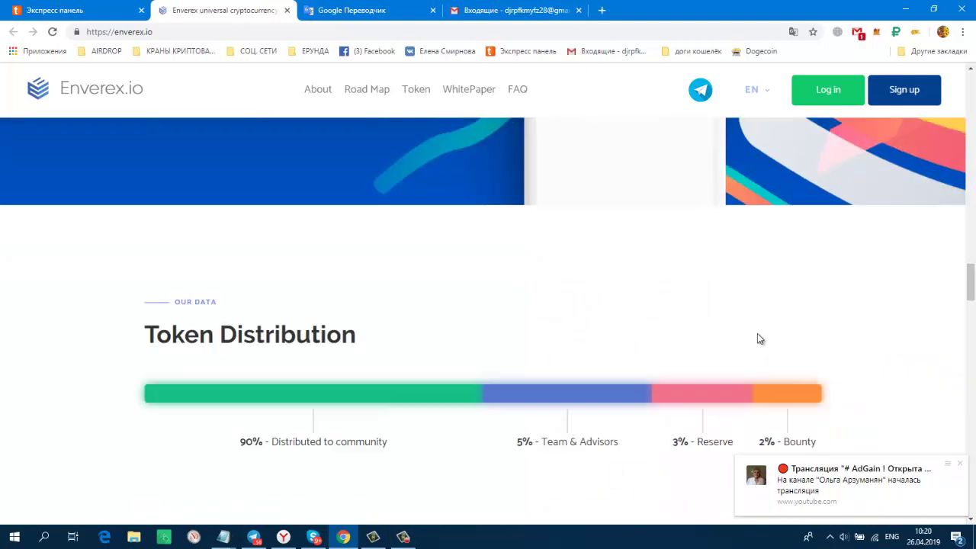
scroll(407, 334, up, 2)
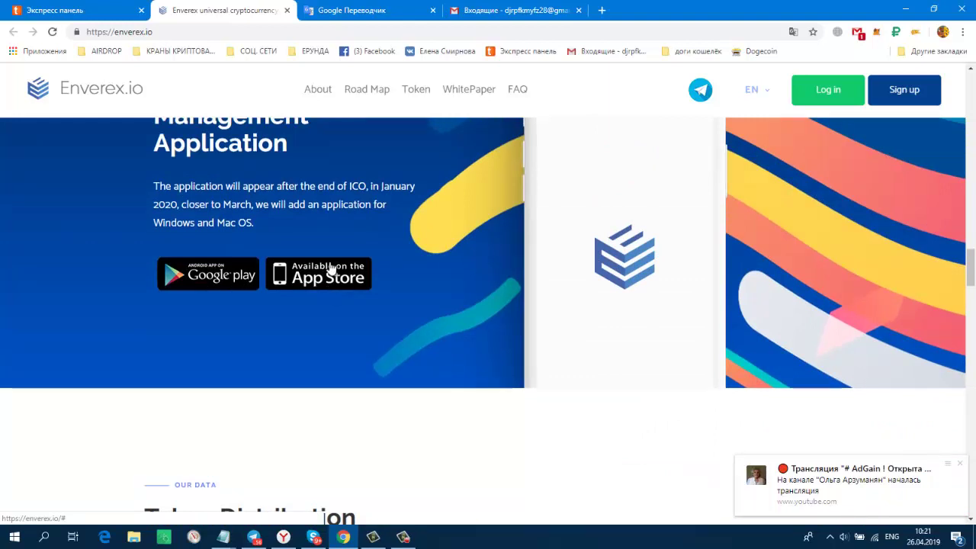
scroll(801, 242, down, 4)
scroll(800, 250, down, 6)
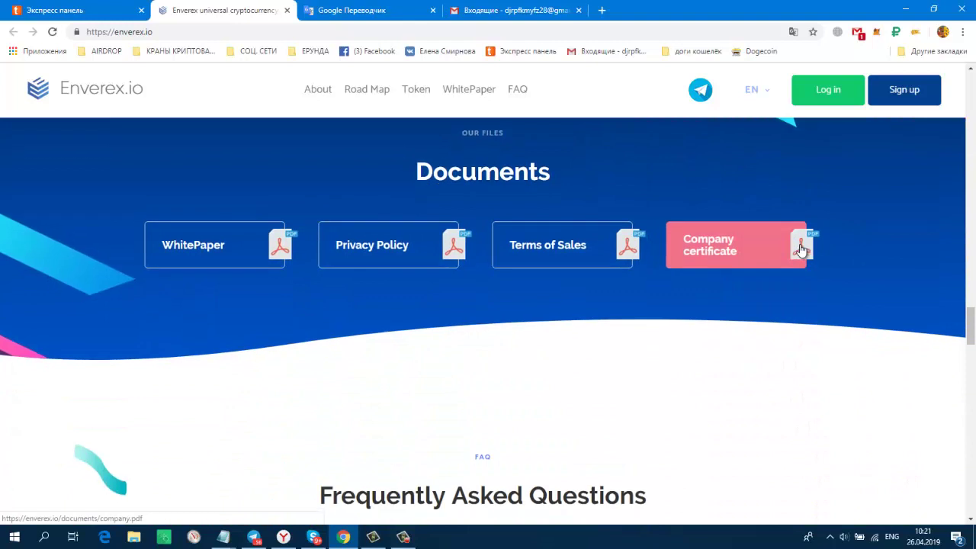
scroll(800, 250, down, 10)
scroll(801, 250, up, 13)
scroll(801, 250, up, 11)
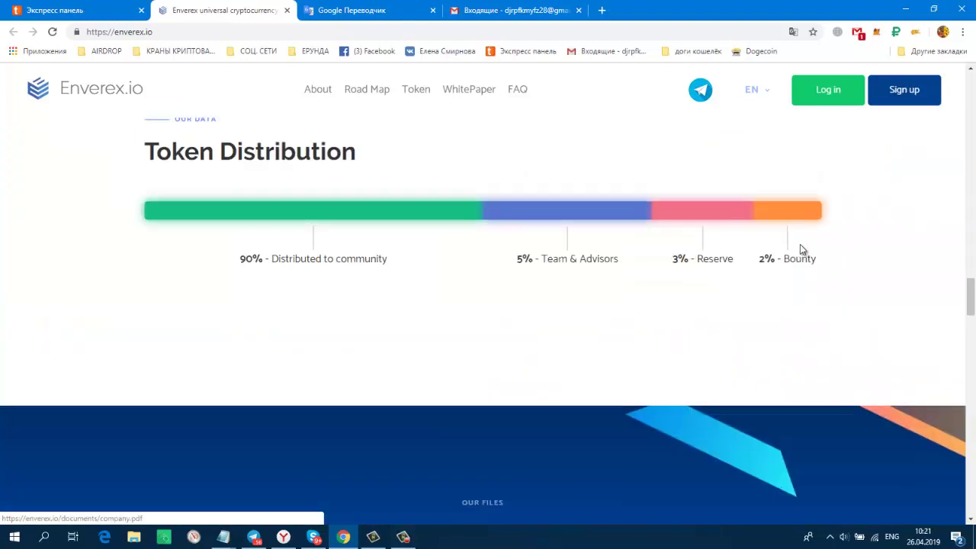
click(899, 92)
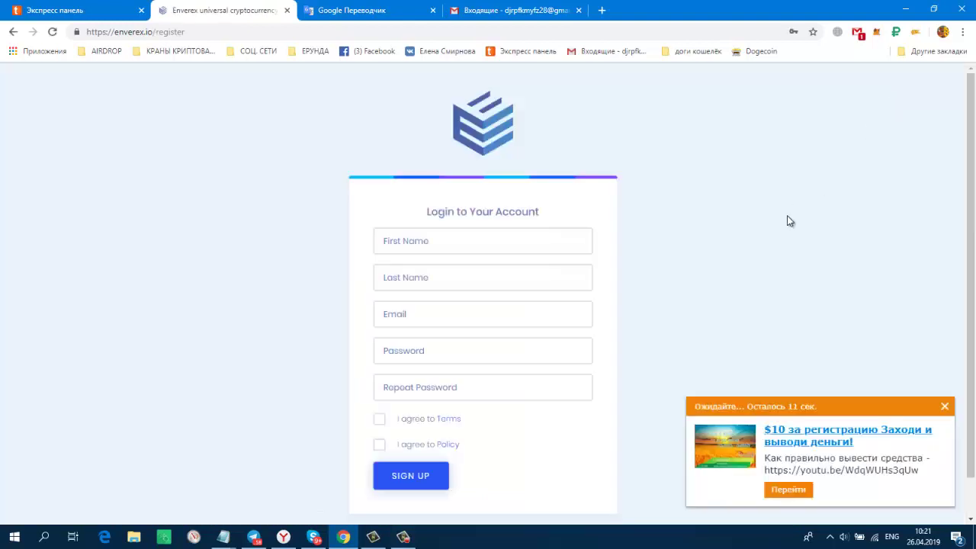
scroll(789, 222, down, 1)
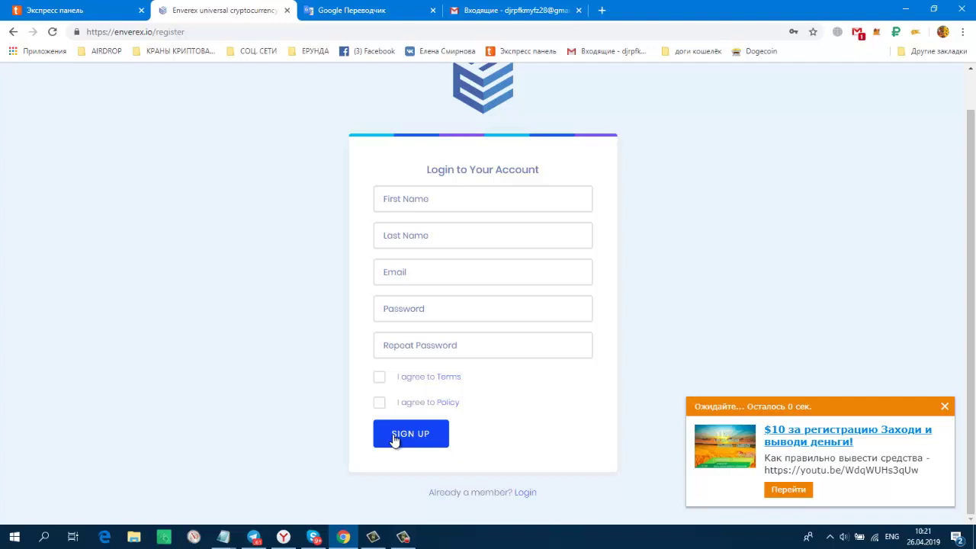
Dismiss the registration page's ad popup and return to the Enverex home page.
click(944, 404)
scroll(771, 333, up, 1)
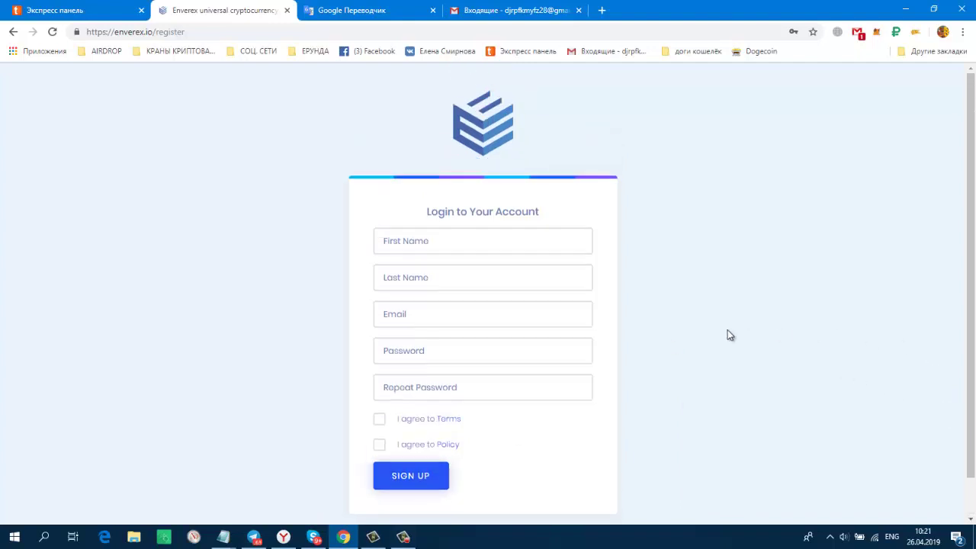
click(482, 124)
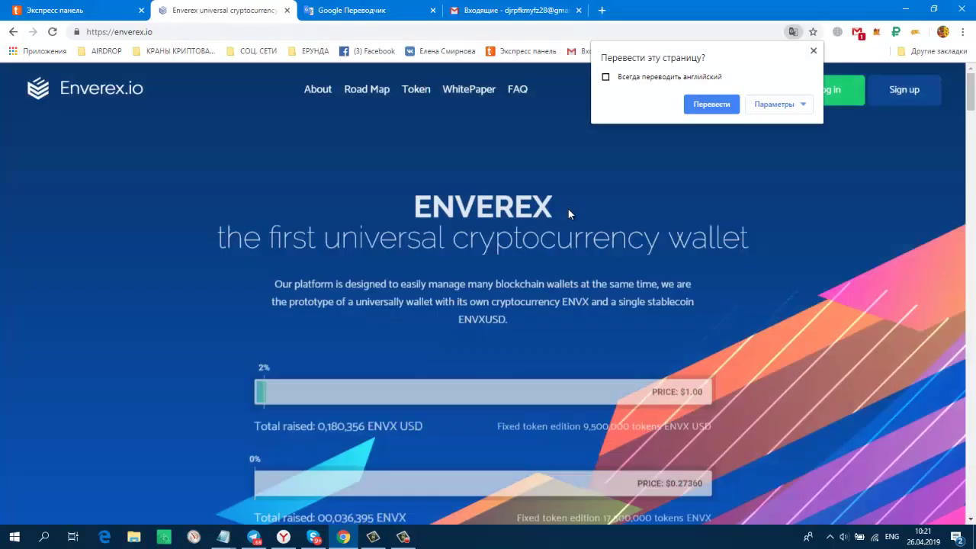
Dismiss the translation offer and log in with the saved credentials, showing 5.00 ENVX USD.
click(824, 164)
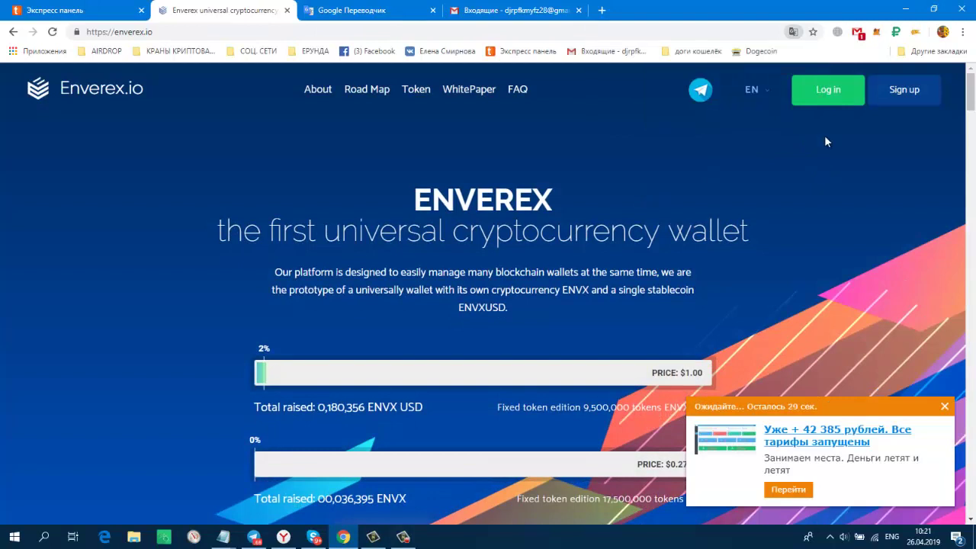
click(824, 96)
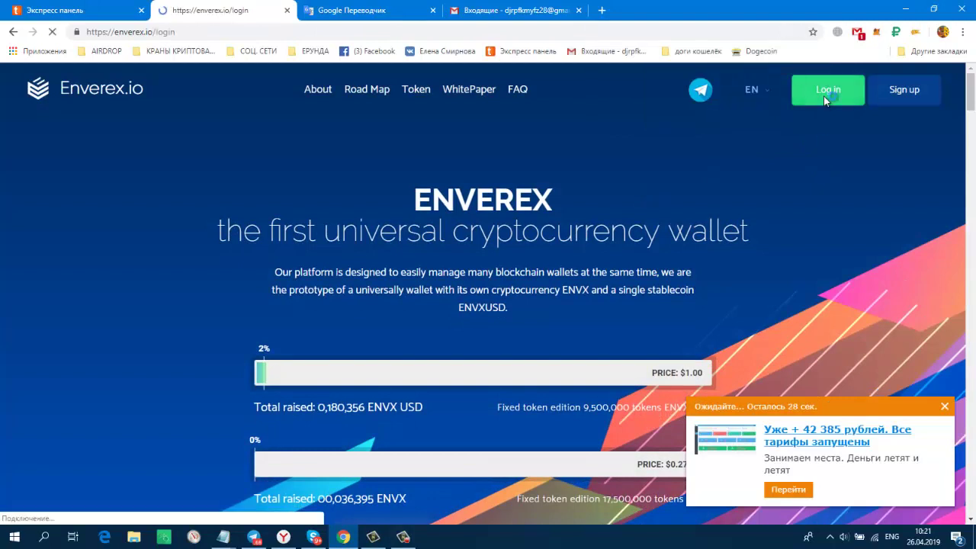
click(402, 398)
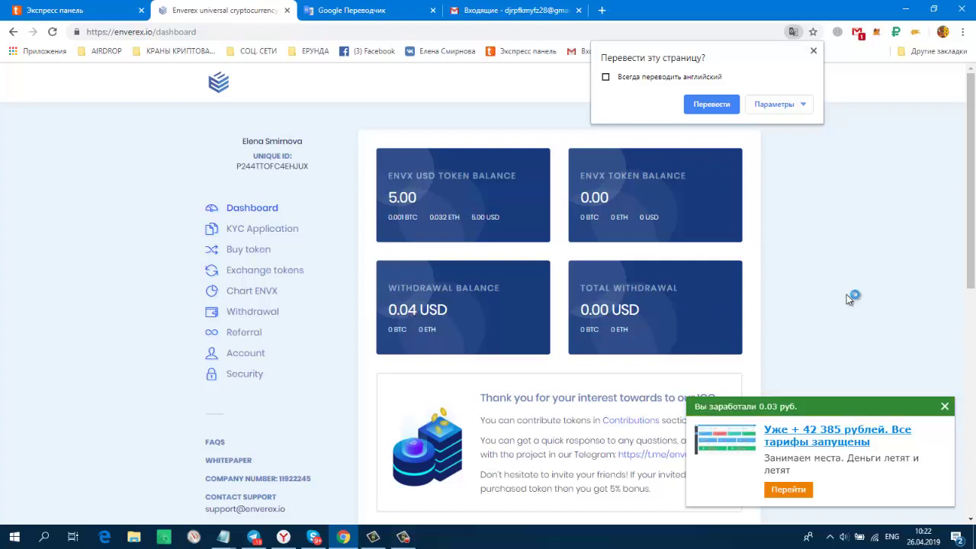
click(945, 407)
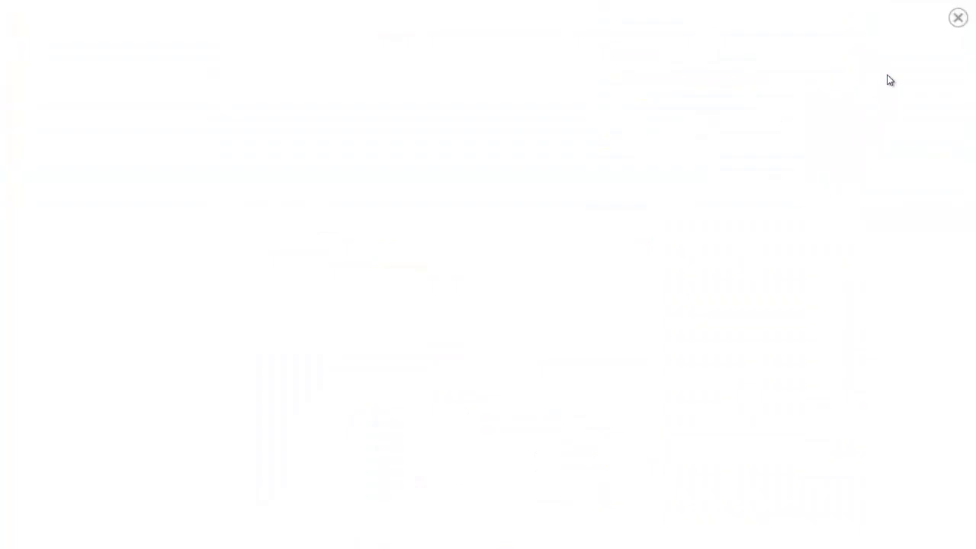
click(959, 19)
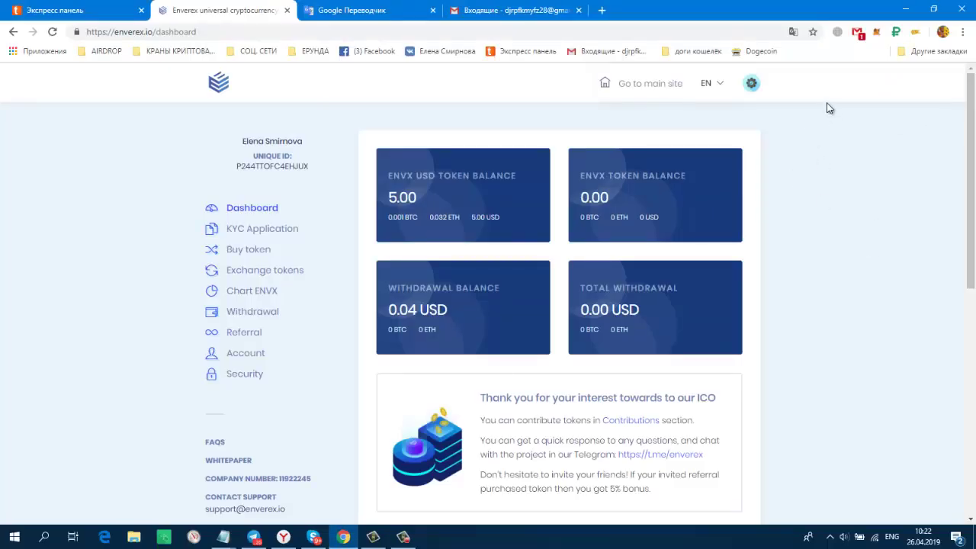
click(794, 32)
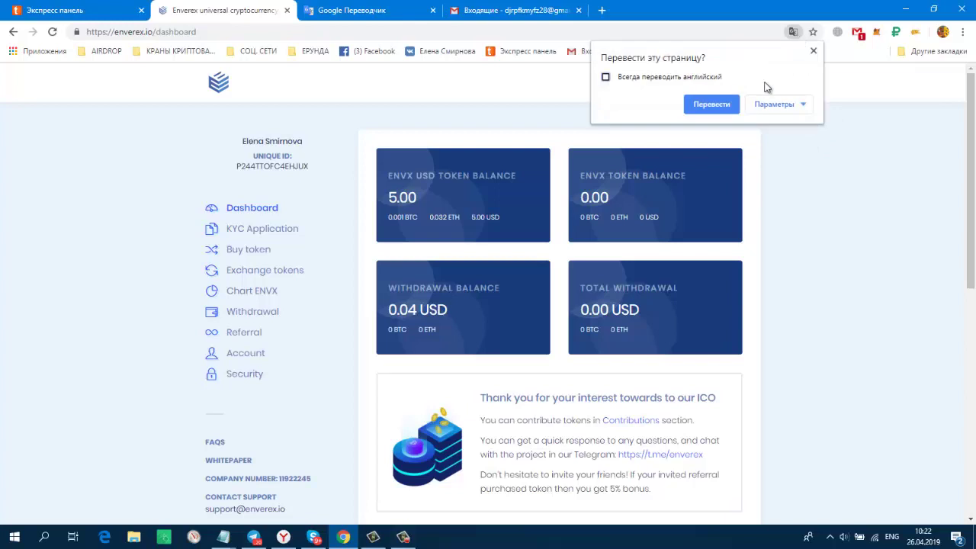
click(711, 105)
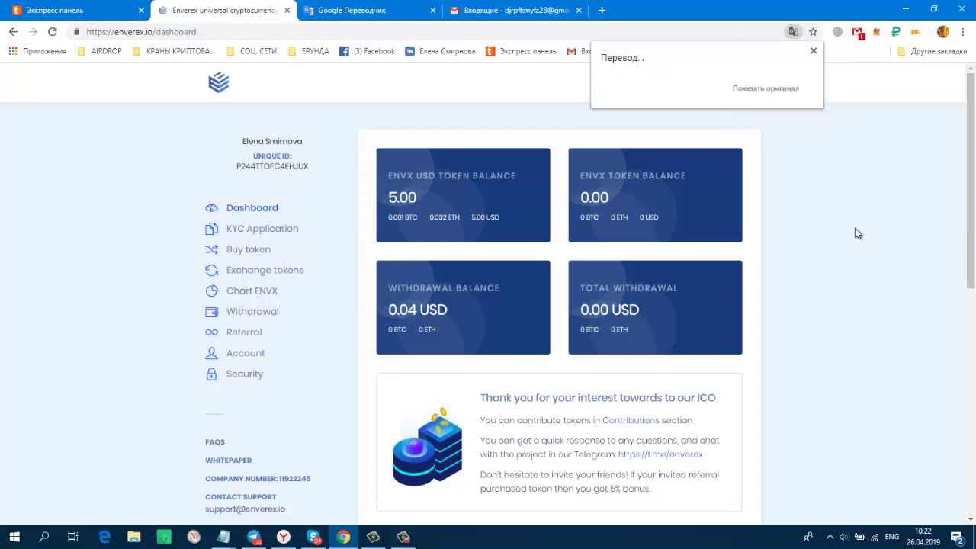
scroll(749, 257, down, 3)
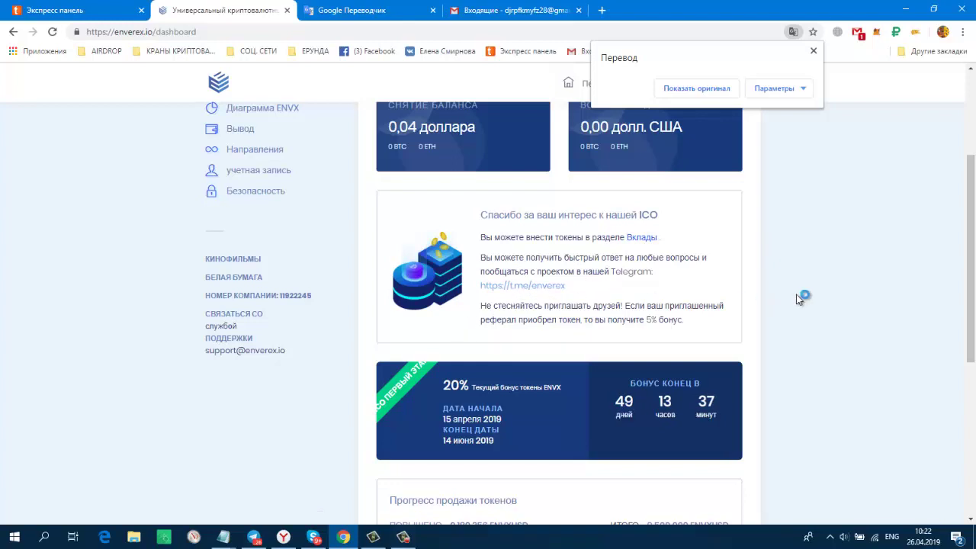
scroll(797, 295, down, 1)
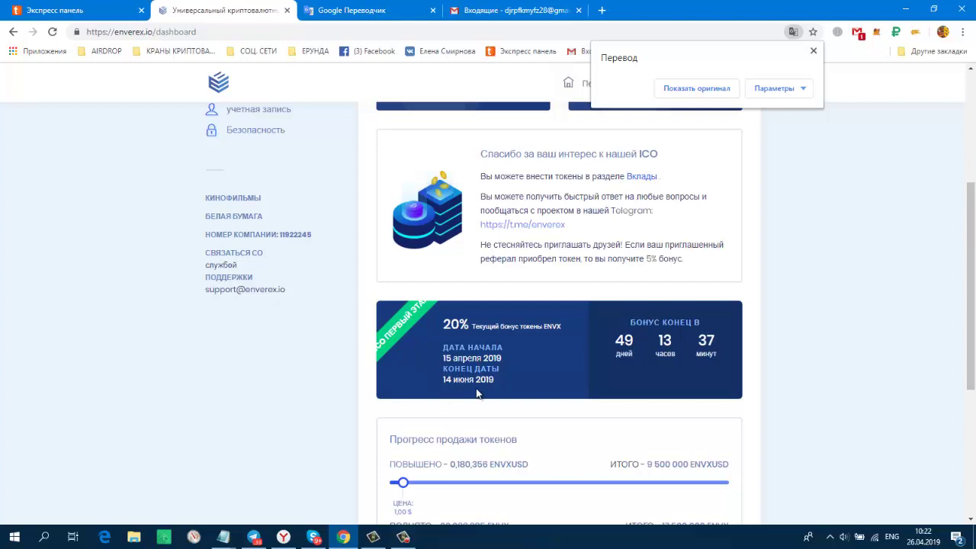
scroll(821, 353, down, 4)
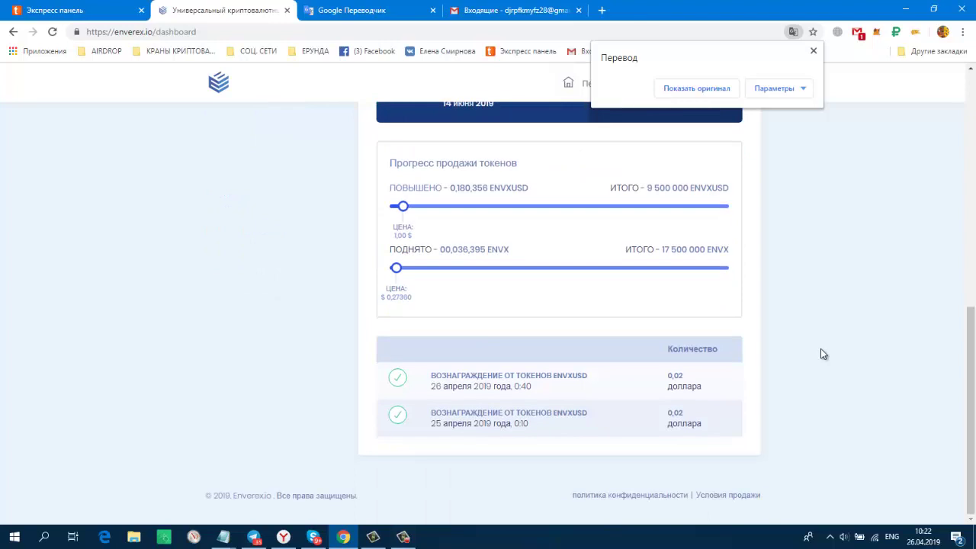
scroll(821, 350, up, 8)
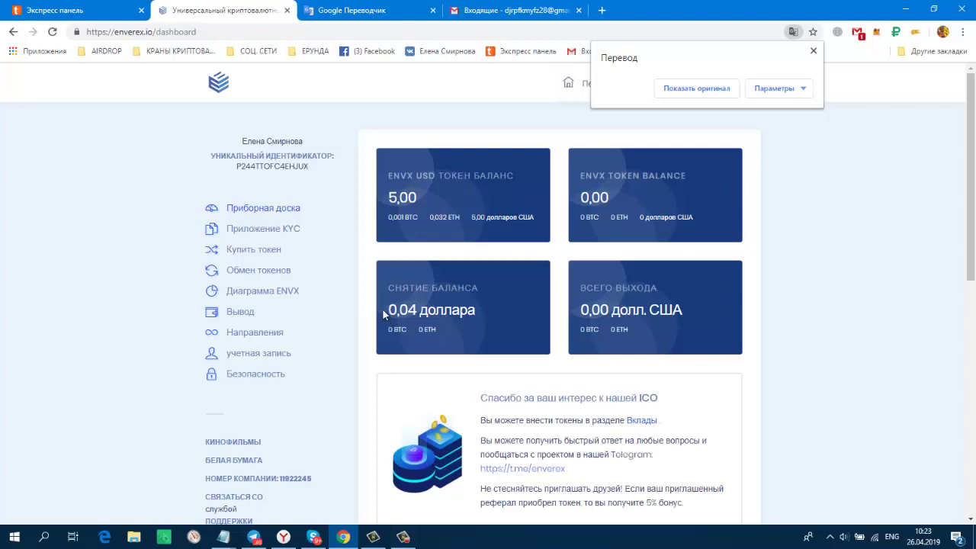
View the KYC page, then Buy Tokens: Bitcoin payment, 25 ENVXUSD for 25 USD, 20% bonus.
click(252, 230)
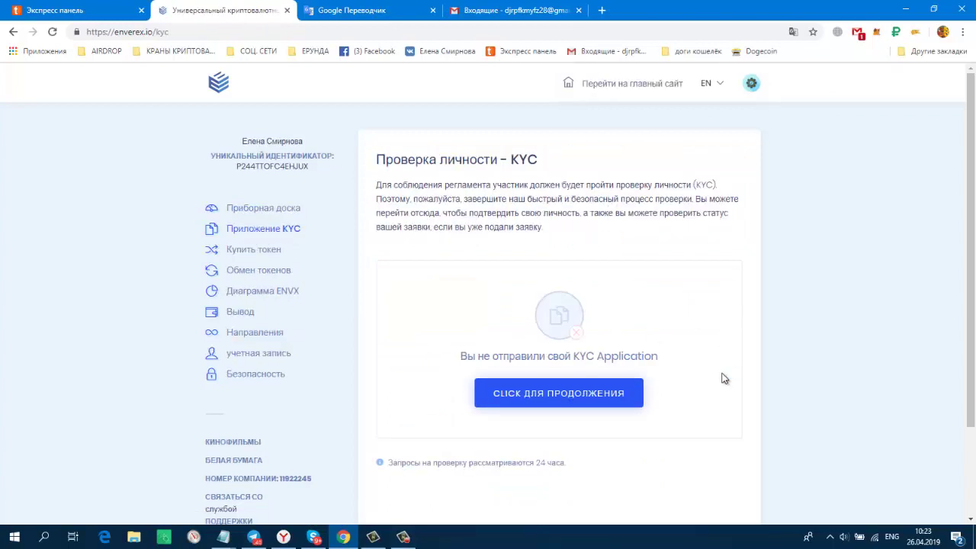
scroll(721, 385, down, 2)
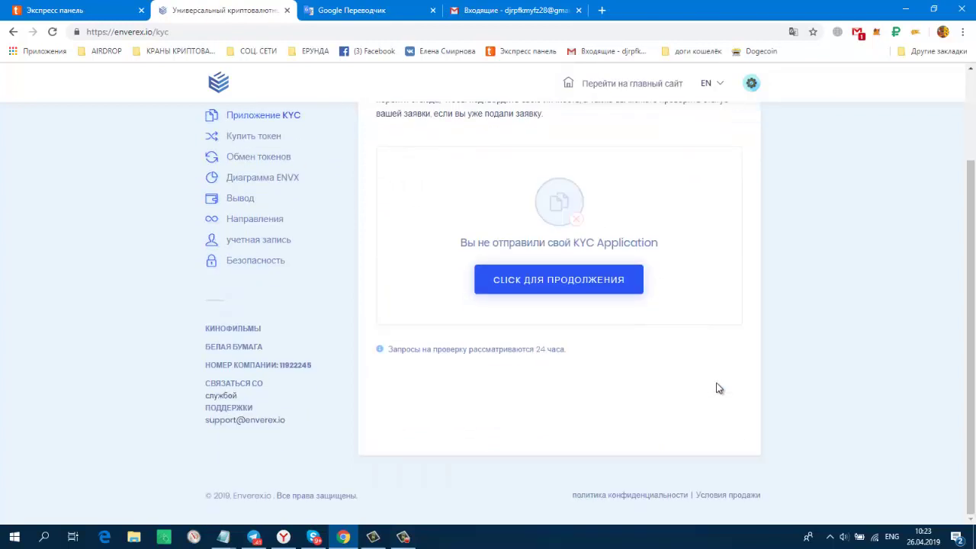
scroll(717, 388, up, 2)
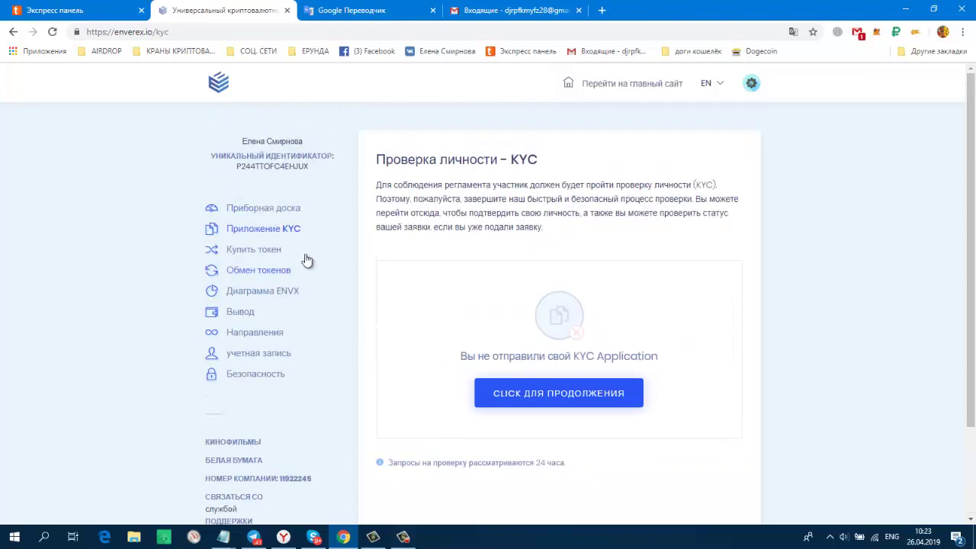
click(242, 260)
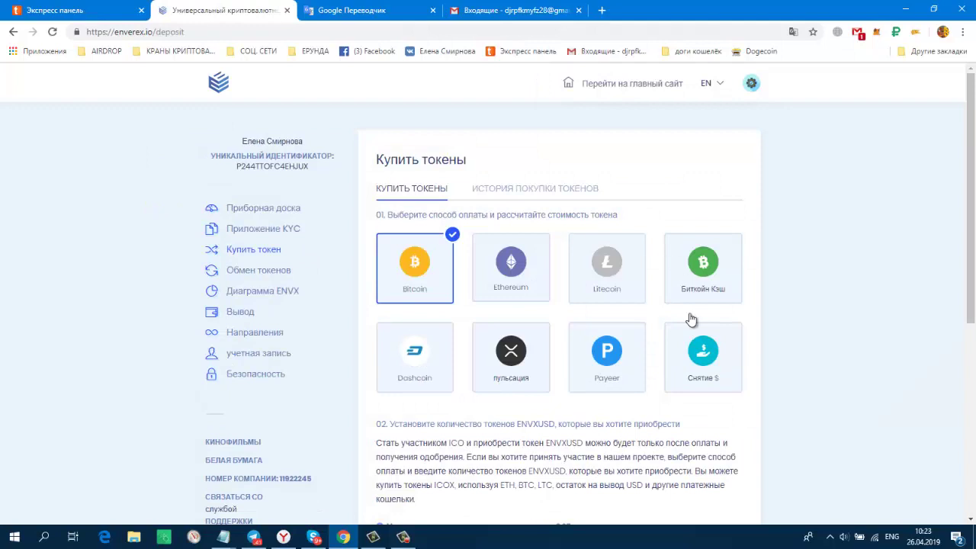
scroll(834, 293, down, 1)
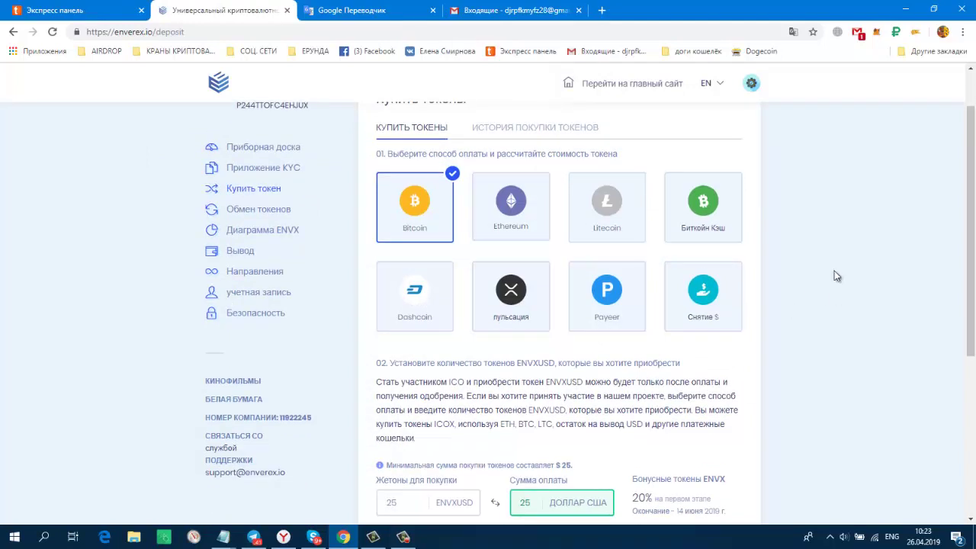
Visit the token exchange, ENVX chart and USD withdrawal (0.04 available) pages, then open Referrals.
click(251, 216)
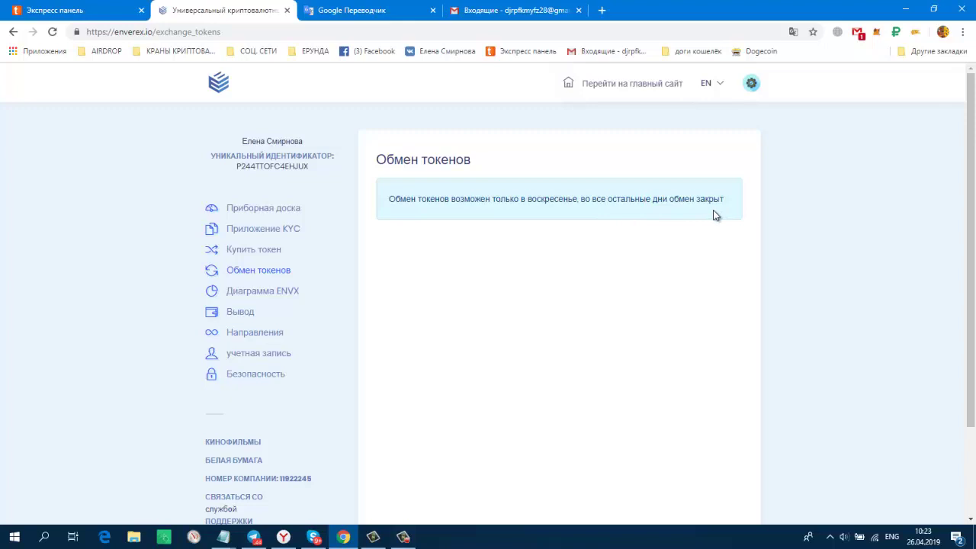
click(261, 297)
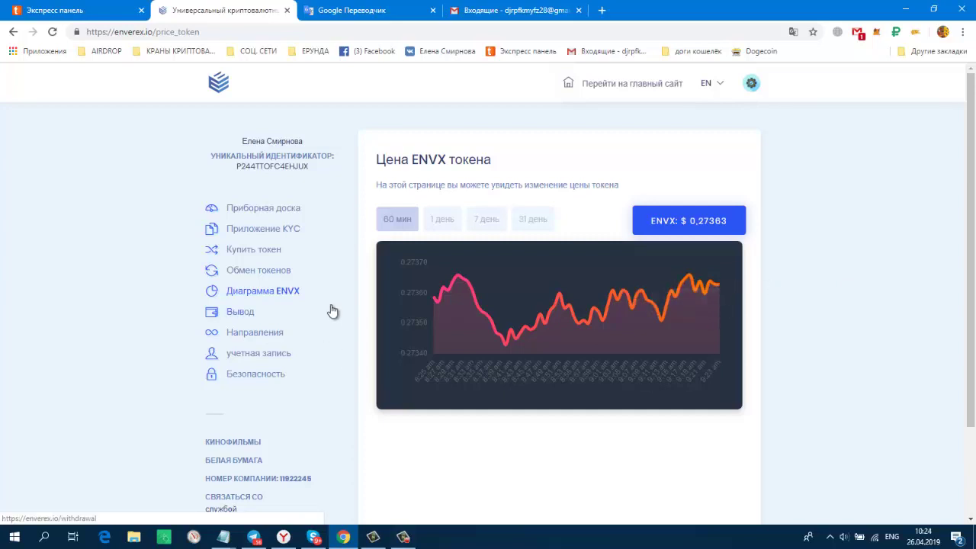
click(234, 315)
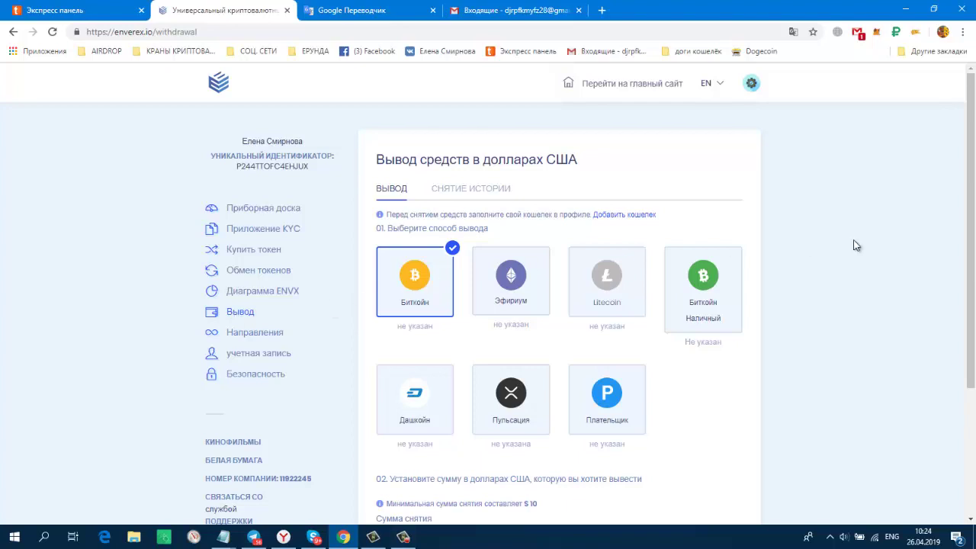
scroll(857, 244, down, 1)
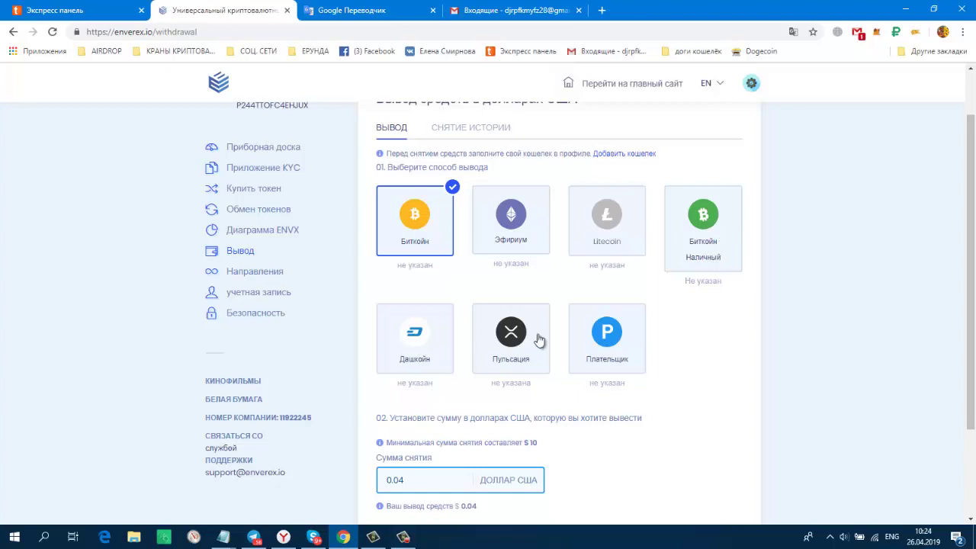
scroll(793, 317, down, 2)
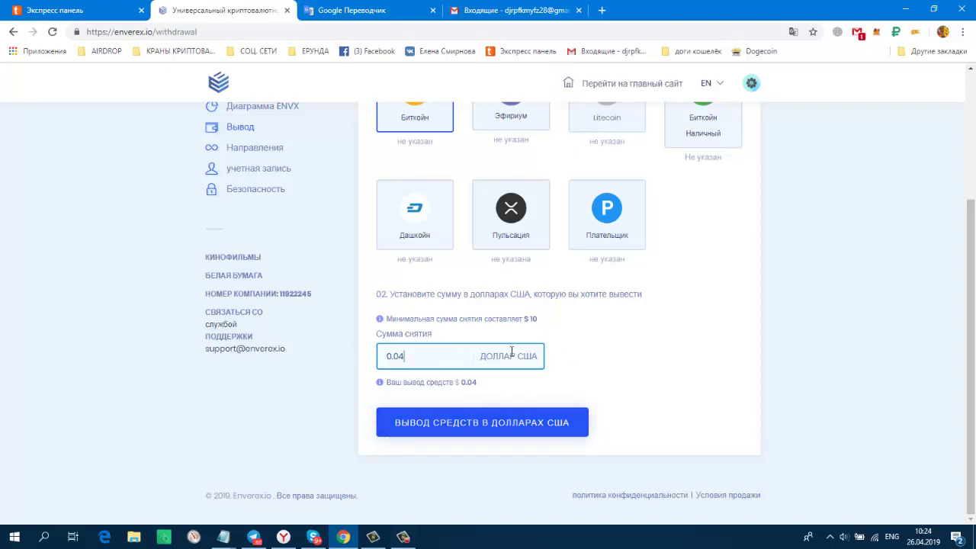
scroll(706, 349, up, 2)
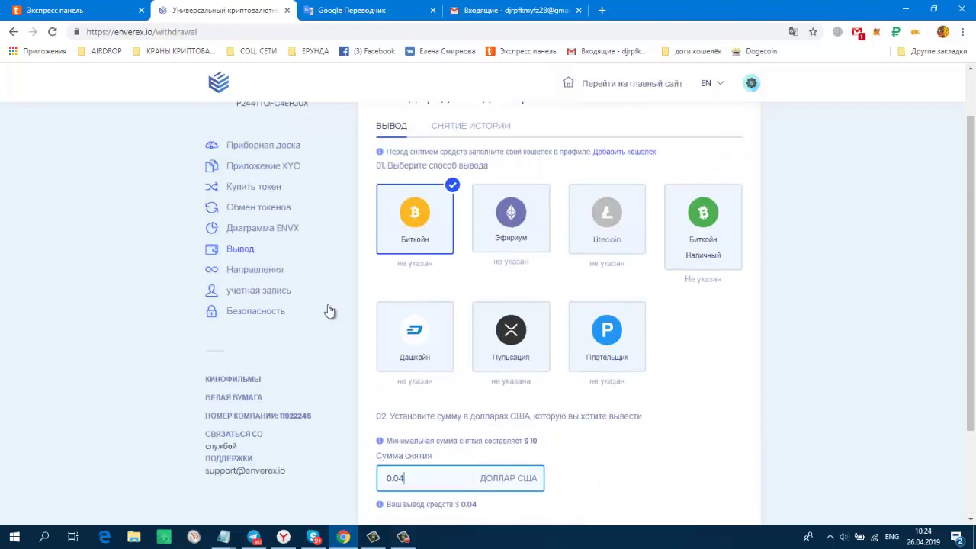
click(264, 277)
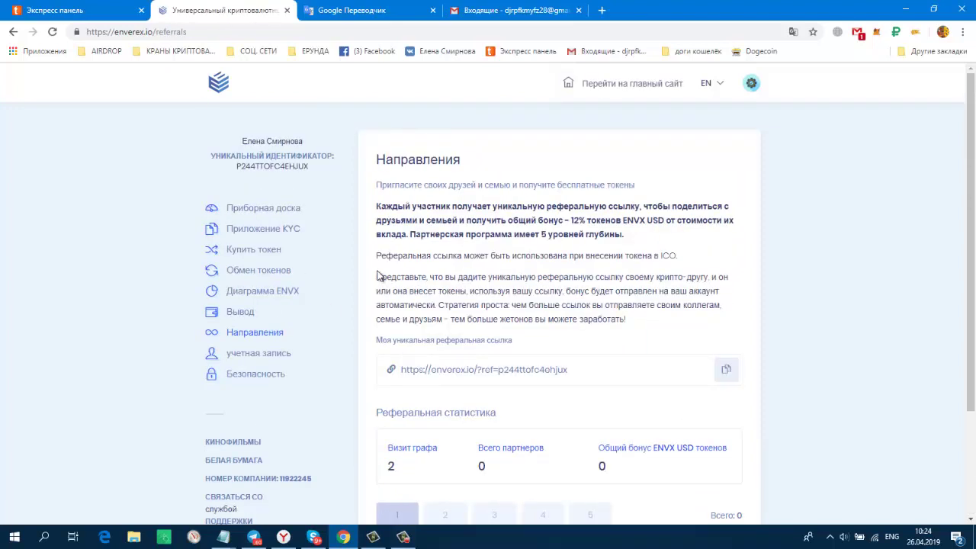
Select and copy the unique referral link, then open the Account Information page.
drag(565, 369, 402, 371)
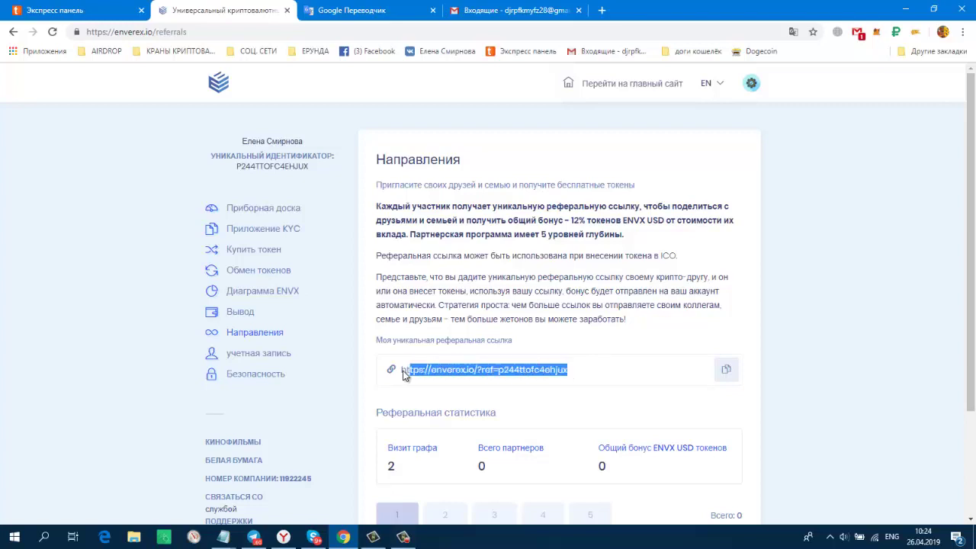
click(843, 294)
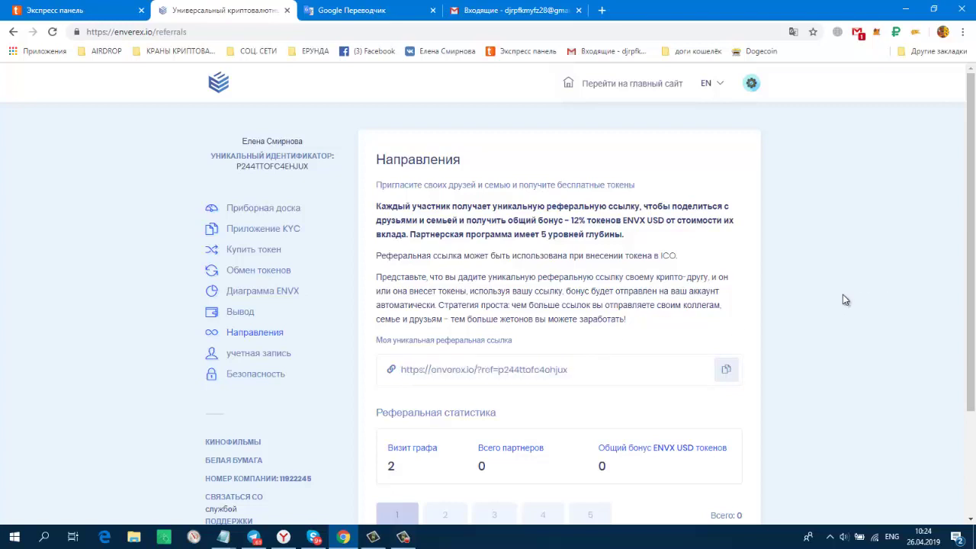
scroll(843, 294, down, 1)
click(274, 301)
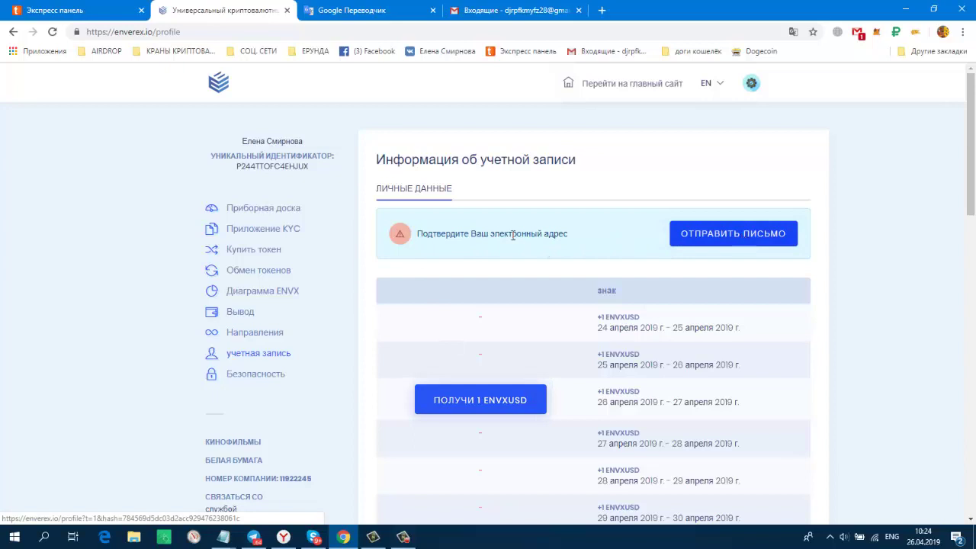
Send the email confirmation letter and switch to the Gmail inbox tab.
click(730, 240)
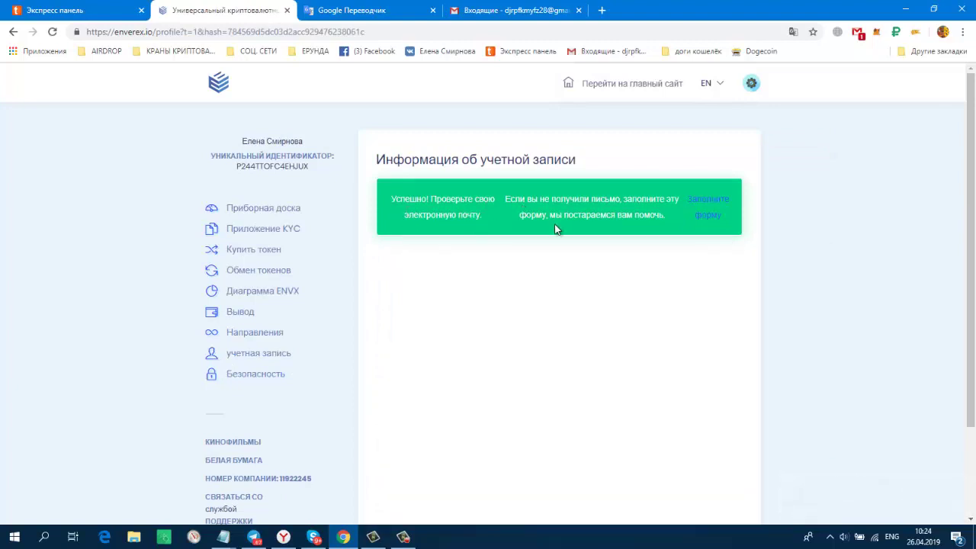
click(511, 14)
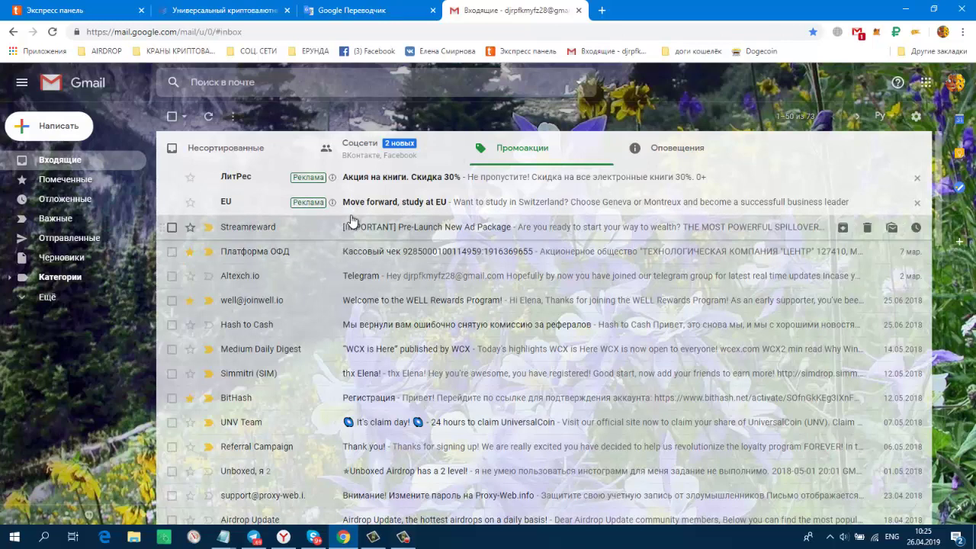
Browse the Gmail inbox categories, settling on the Соцсети social-network tab.
click(680, 153)
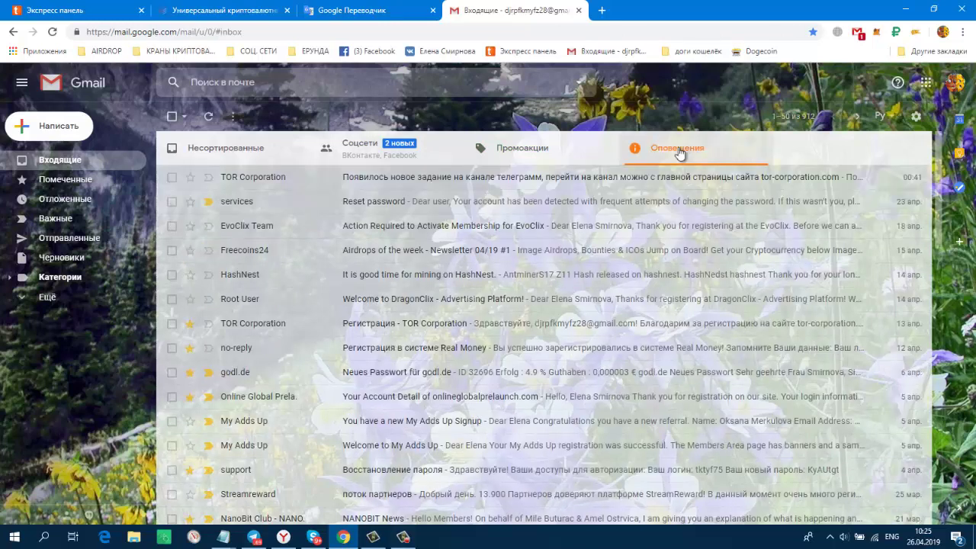
click(362, 152)
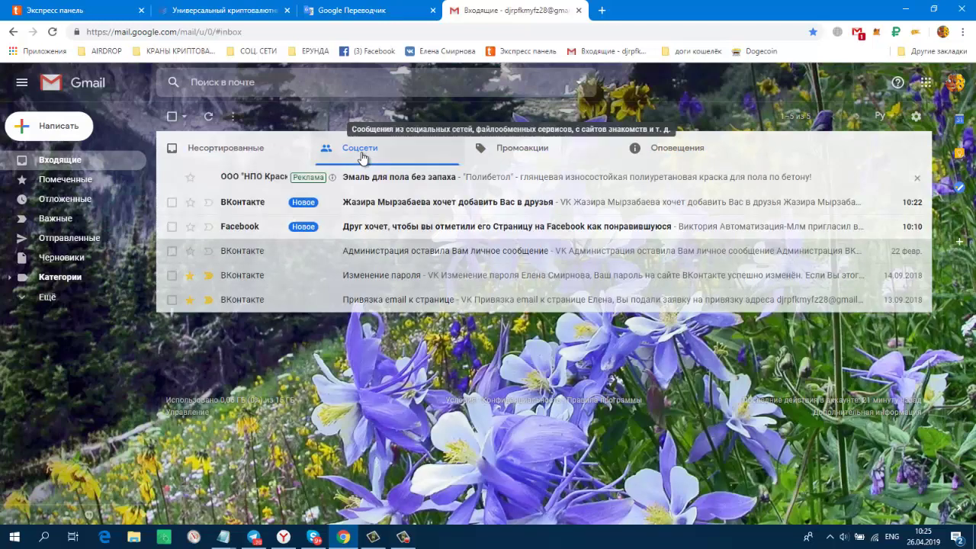
click(250, 158)
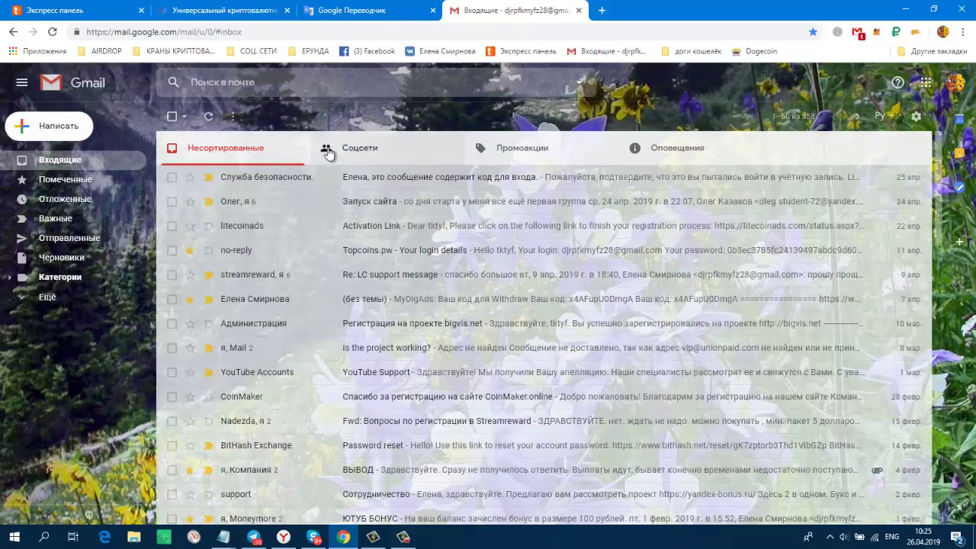
click(380, 165)
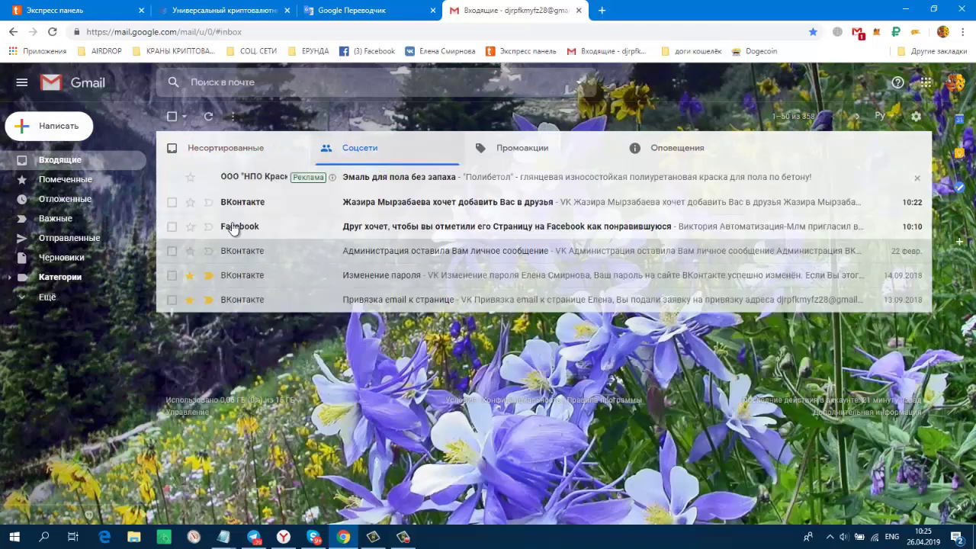
Trash the Facebook and ВКонтакте emails, view Оповещения, and return to the Enverex tab.
click(171, 226)
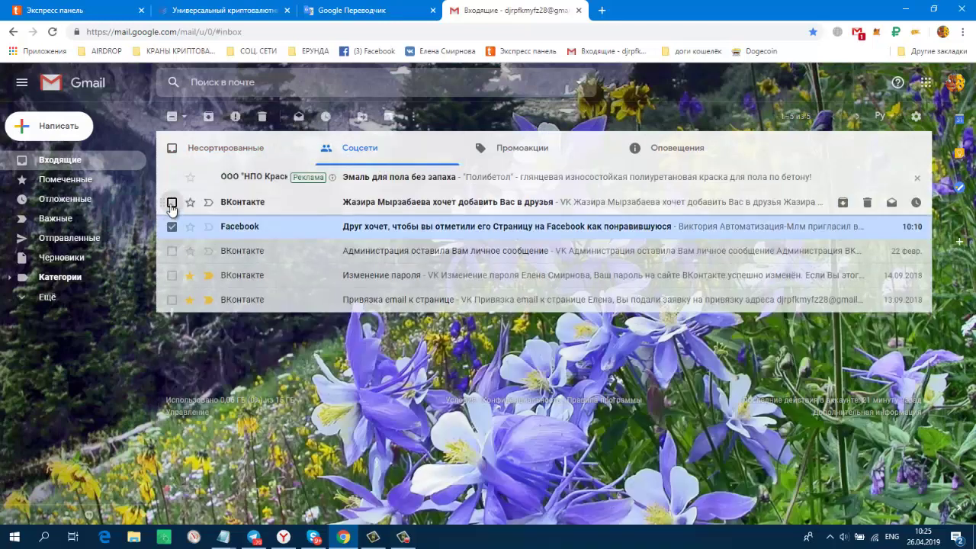
click(171, 202)
click(261, 118)
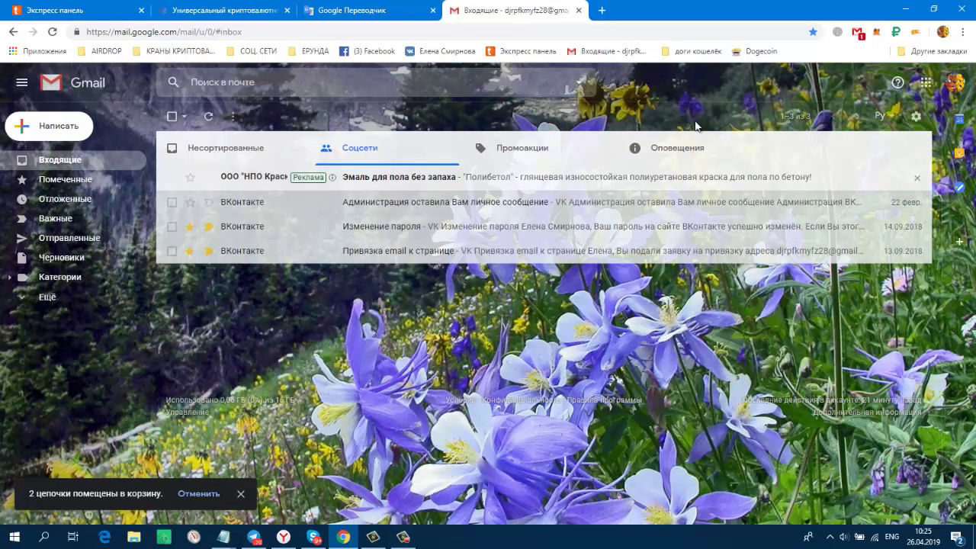
click(683, 147)
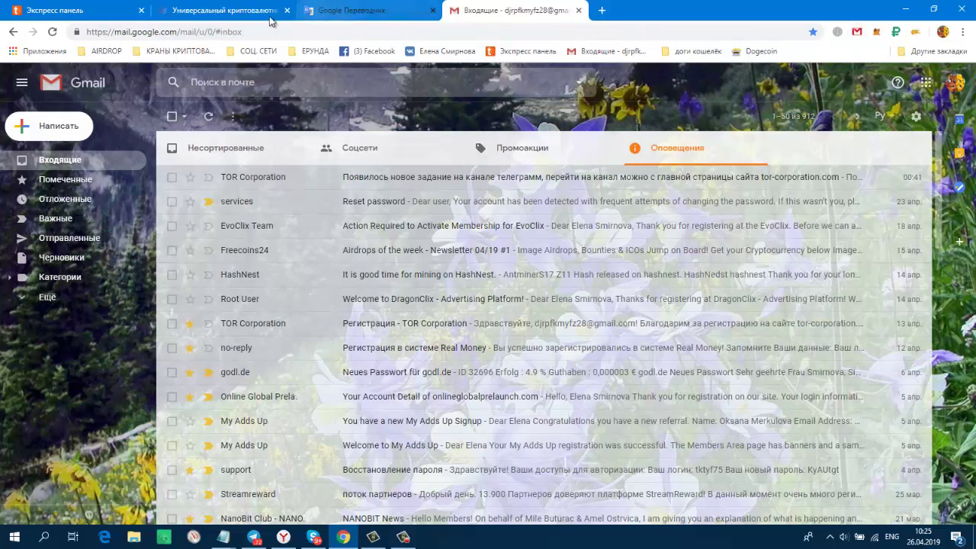
click(221, 10)
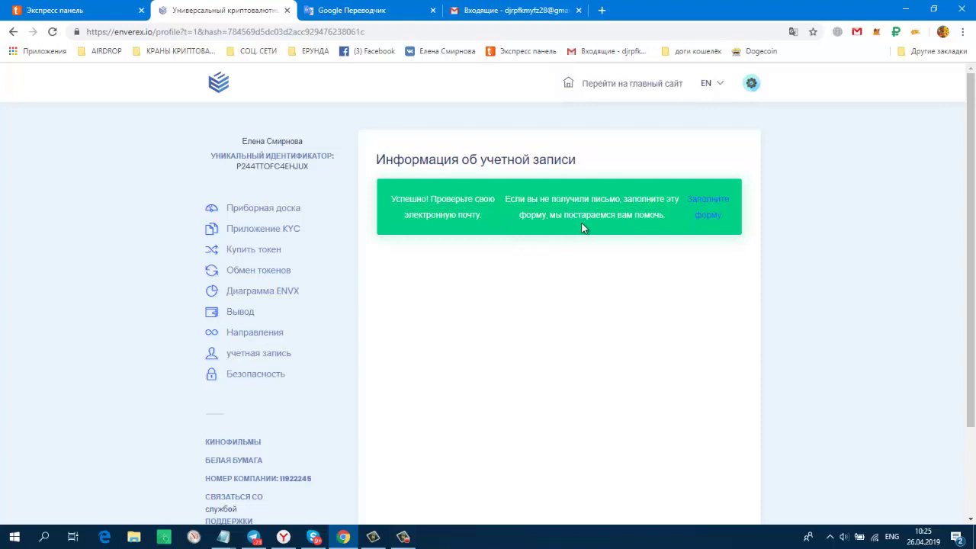
Open the missing-confirmation help form, enter the account's e-mail address and submit it.
click(715, 197)
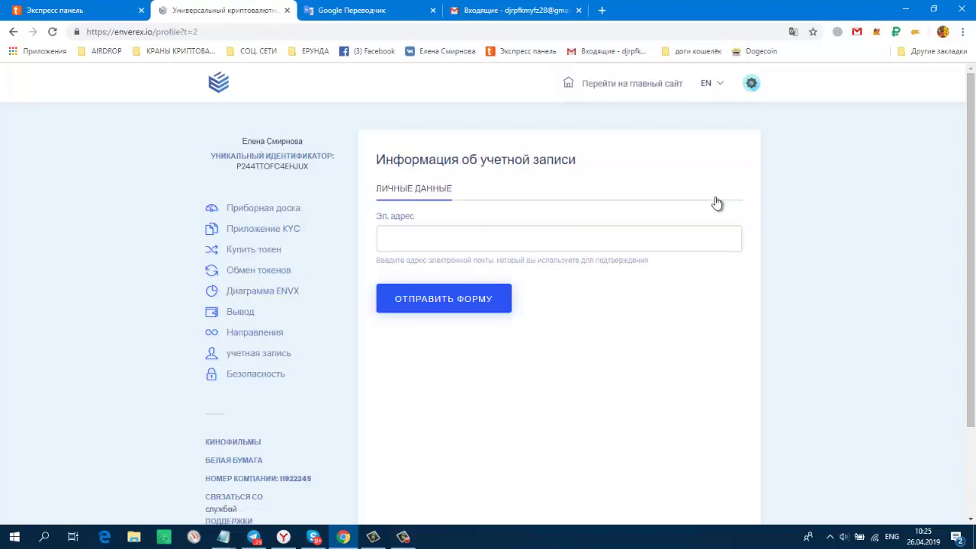
click(586, 241)
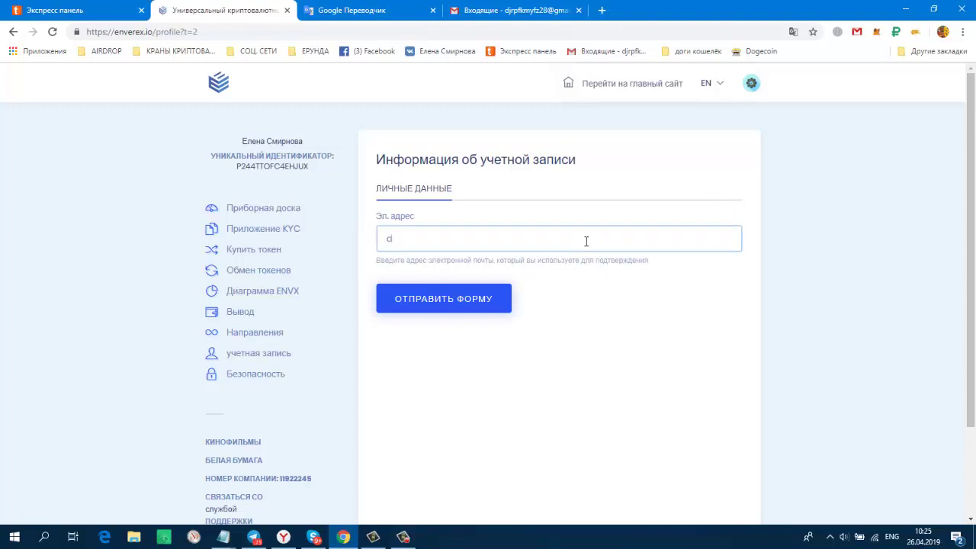
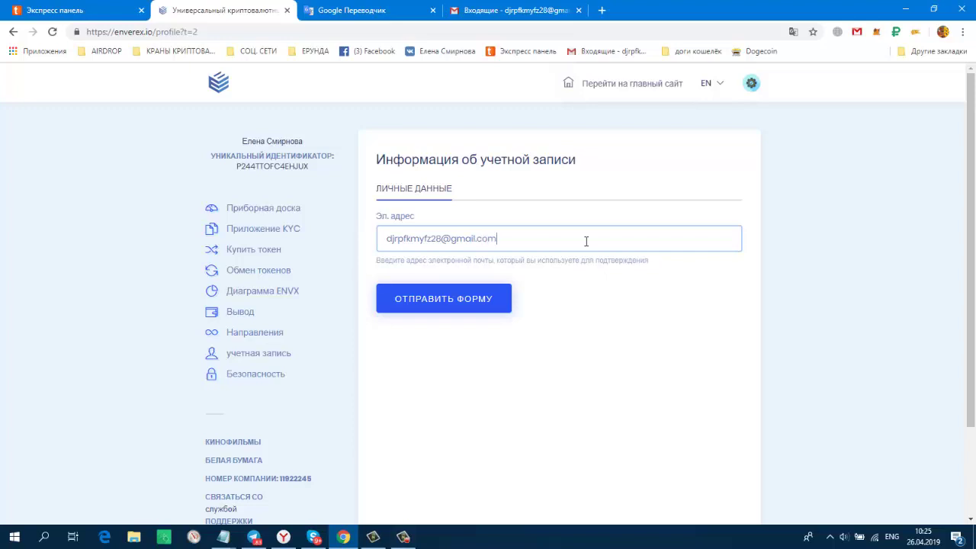
click(470, 310)
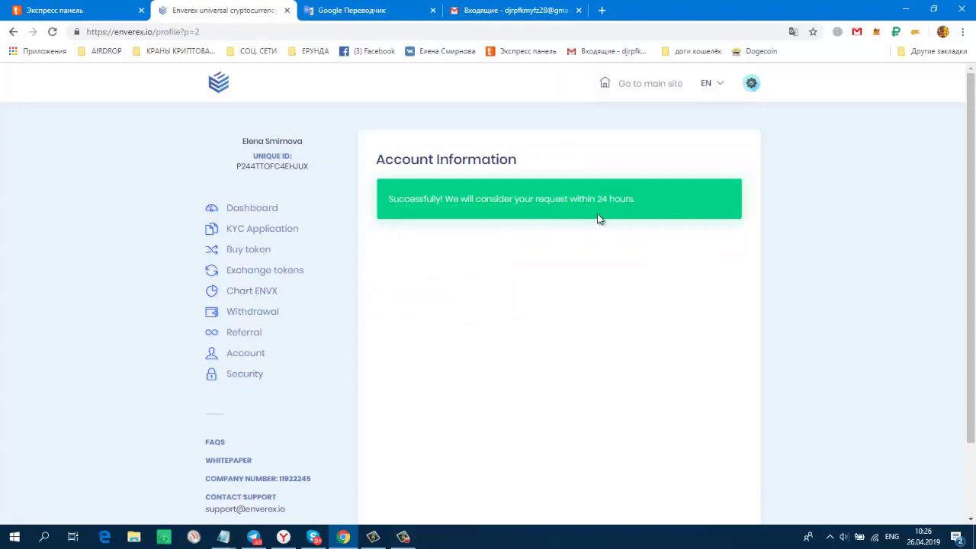
Claim the 1 ENVXUSD daily bonus, translate to Russian, and view the dashboard showing 6,00 tokens.
click(260, 357)
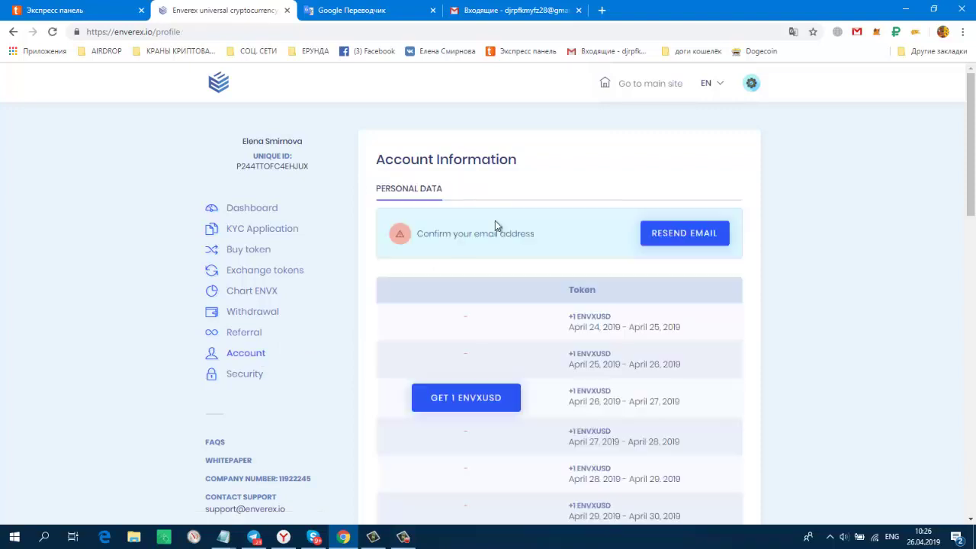
click(464, 400)
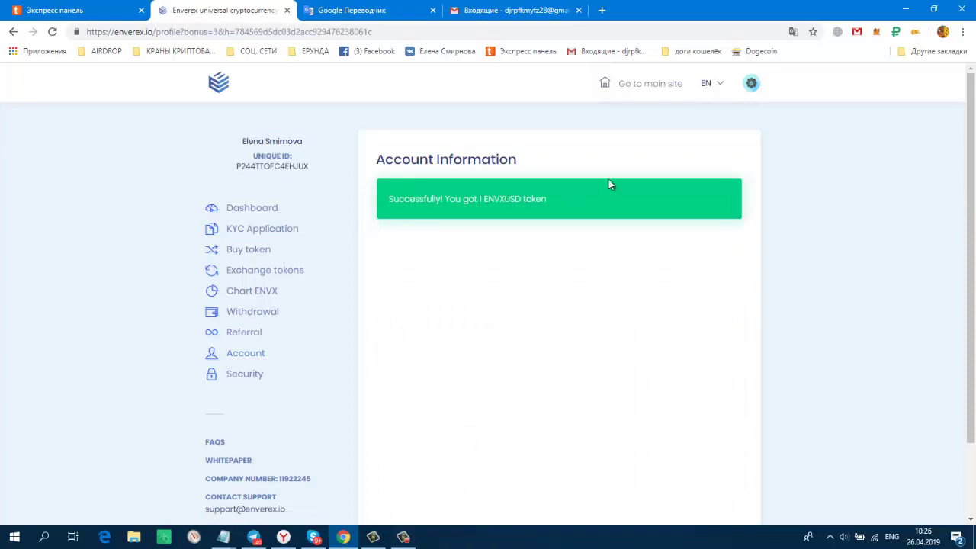
right_click(855, 178)
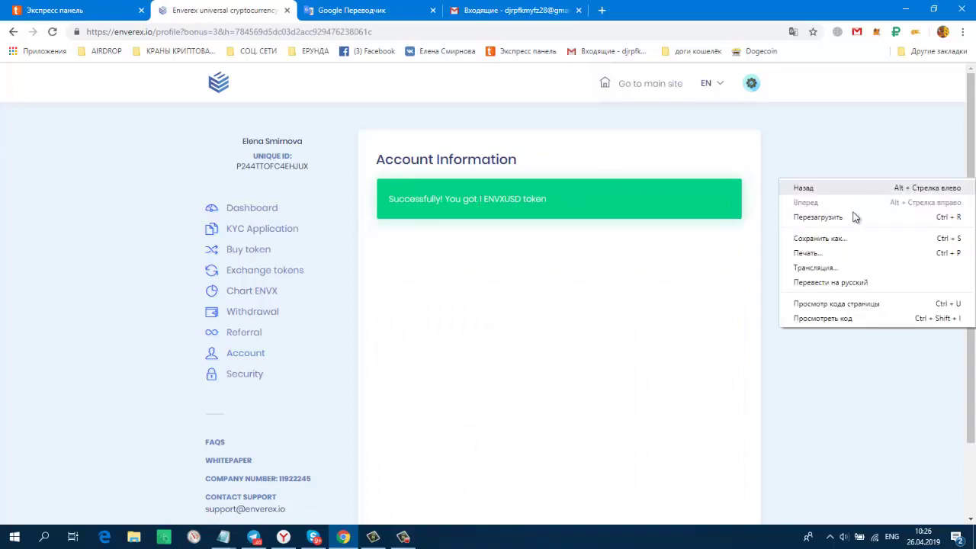
click(862, 283)
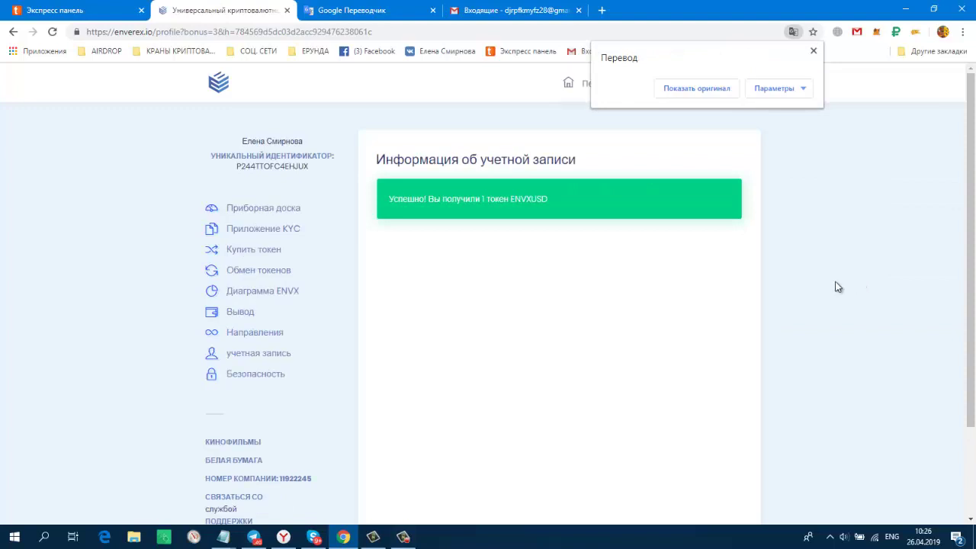
click(264, 208)
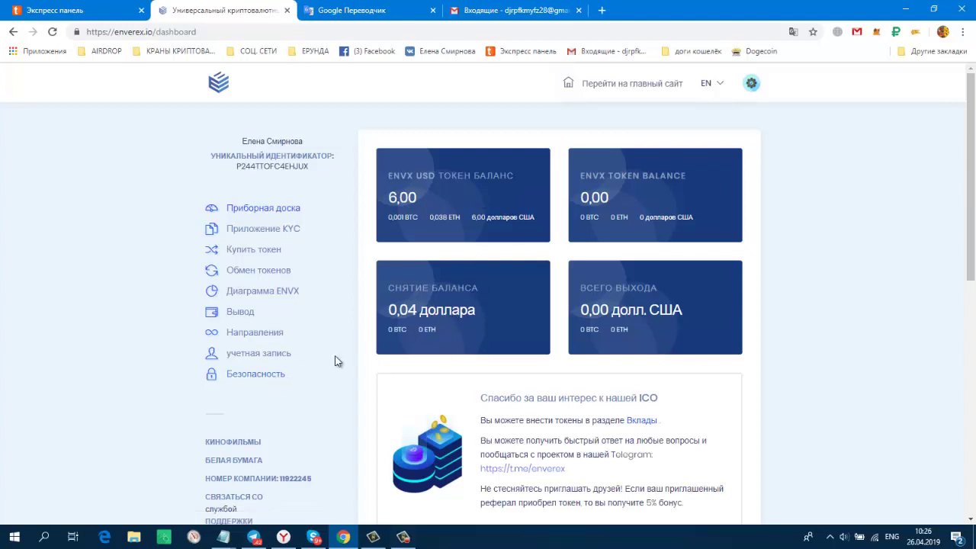
Open the security settings and review the ЖУРНАЛ АКТИВНОСТИ activity log.
click(255, 380)
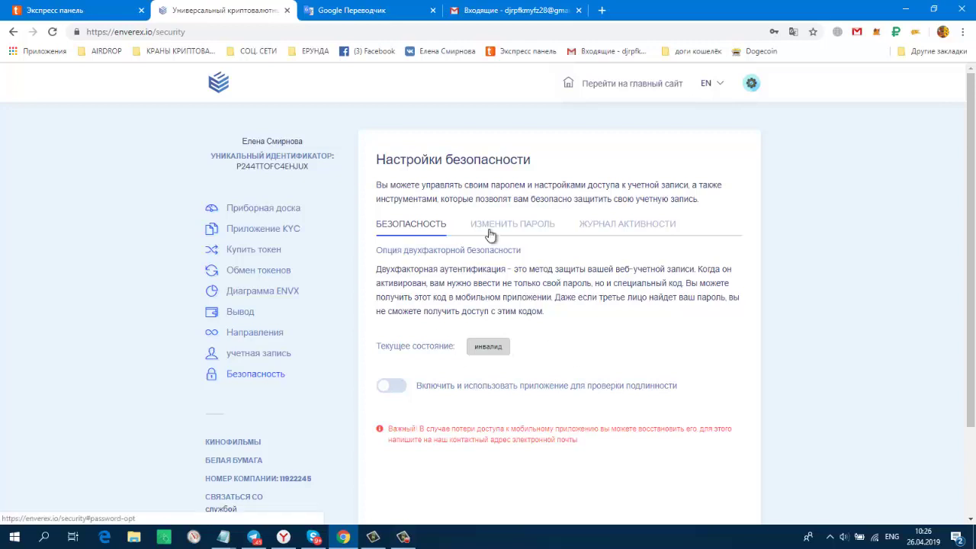
click(624, 226)
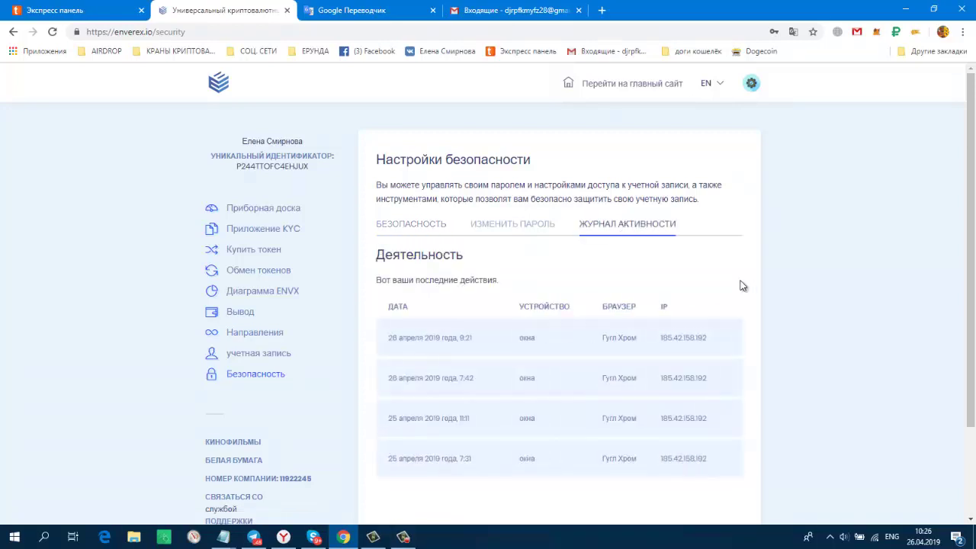
scroll(743, 282, down, 2)
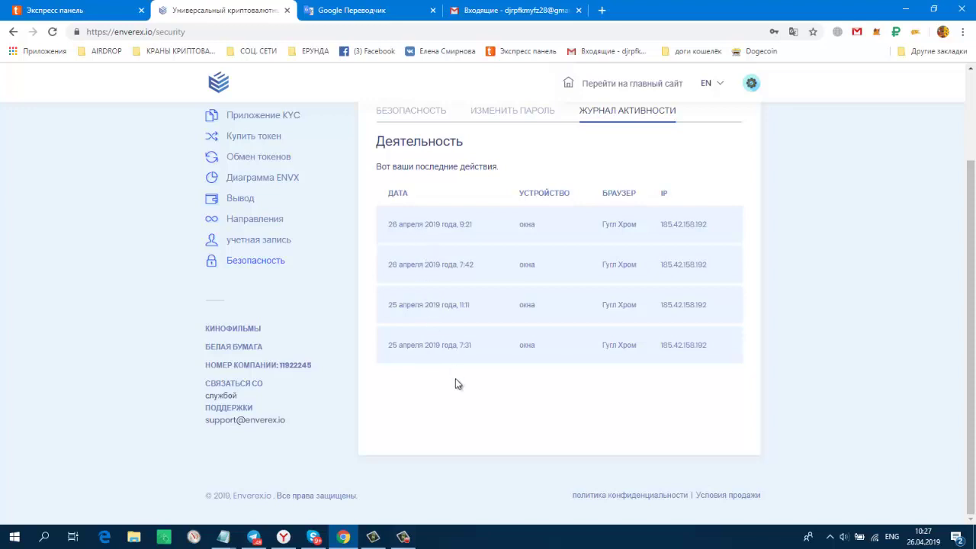
scroll(457, 382, up, 2)
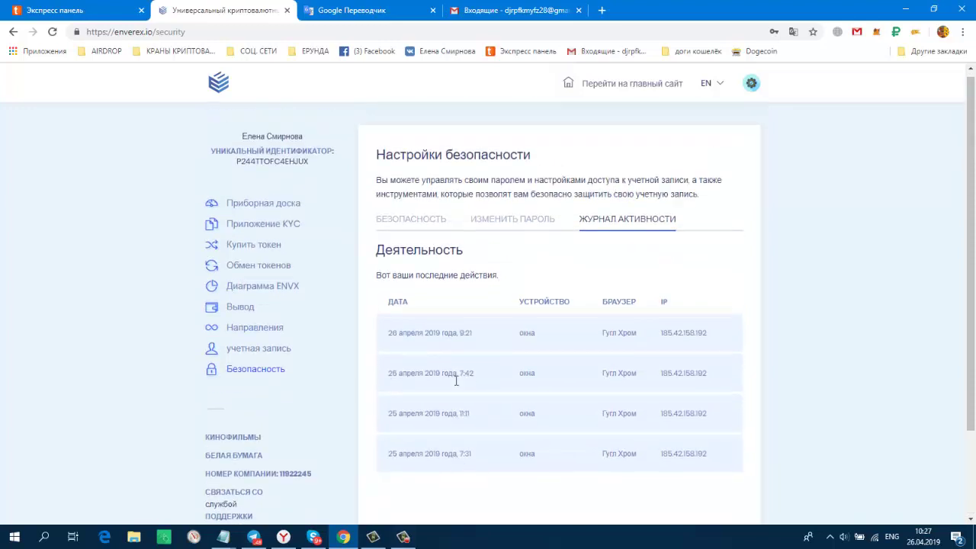
Return to the dashboard, then open the account page showing the April 26 bonus received.
click(263, 217)
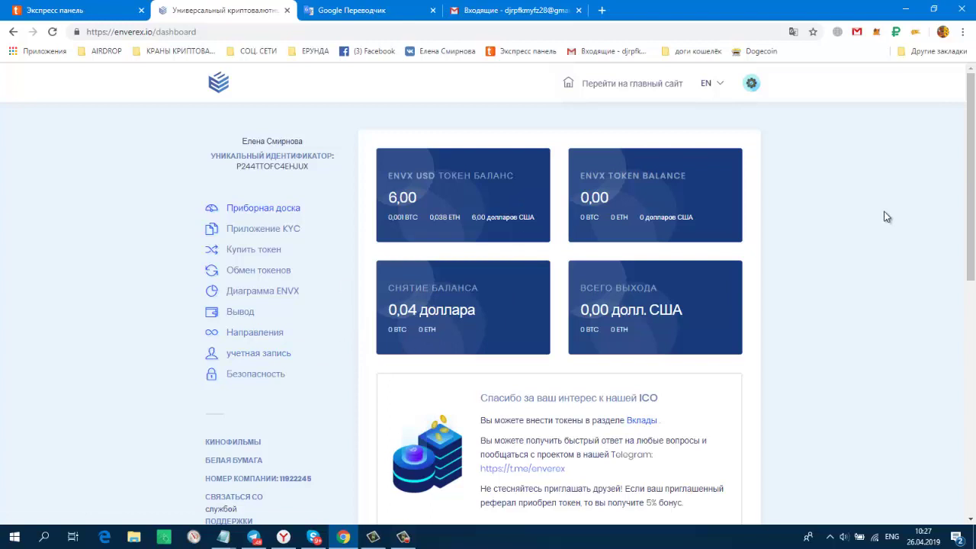
scroll(883, 221, down, 2)
scroll(881, 231, up, 2)
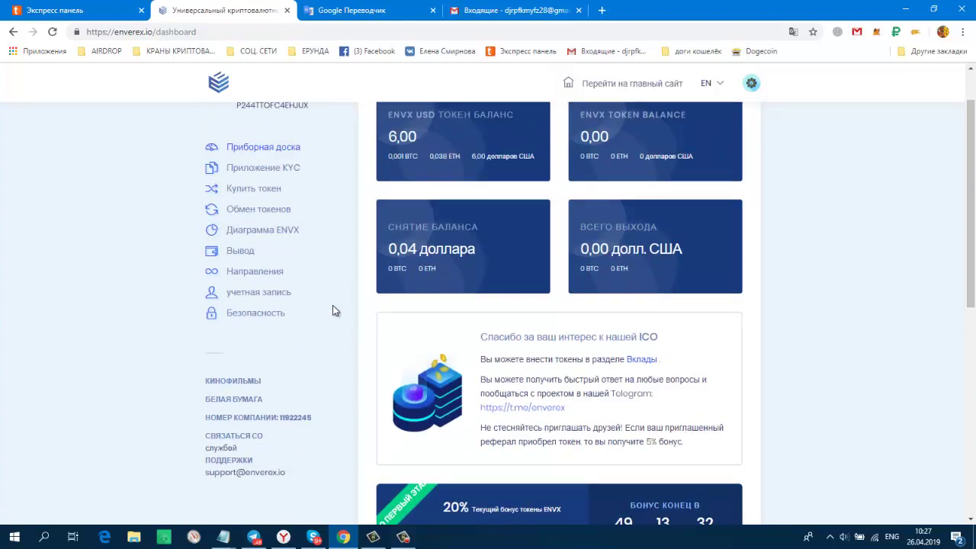
click(273, 295)
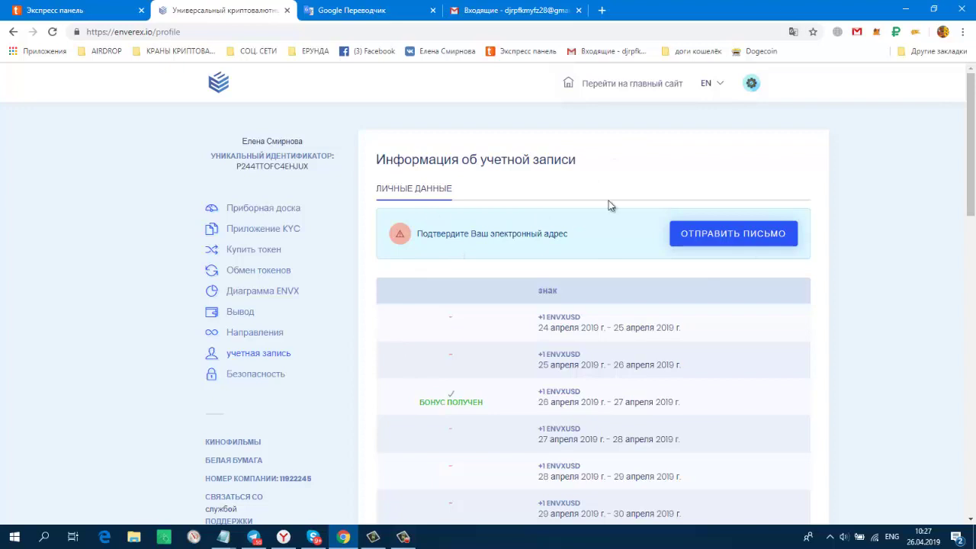
Reopen Приборная доска and scroll through the cards: 6,00 ENVX USD balance, 20% bonus countdown at 49 days.
click(269, 218)
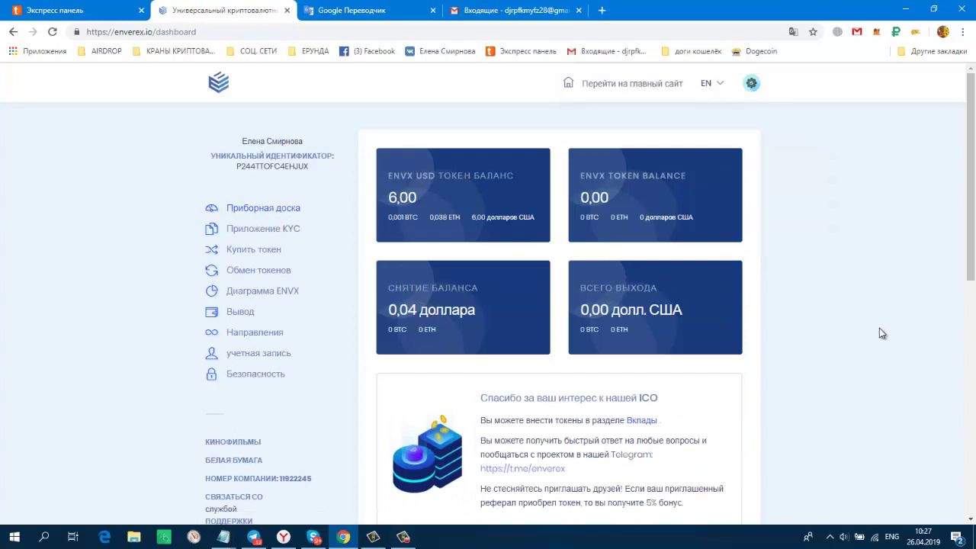
scroll(837, 414, down, 2)
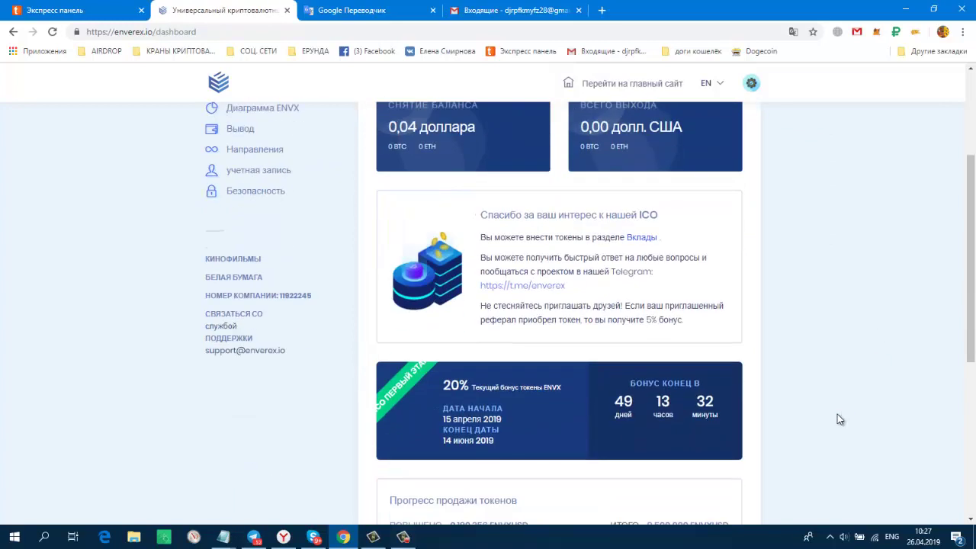
scroll(838, 420, up, 2)
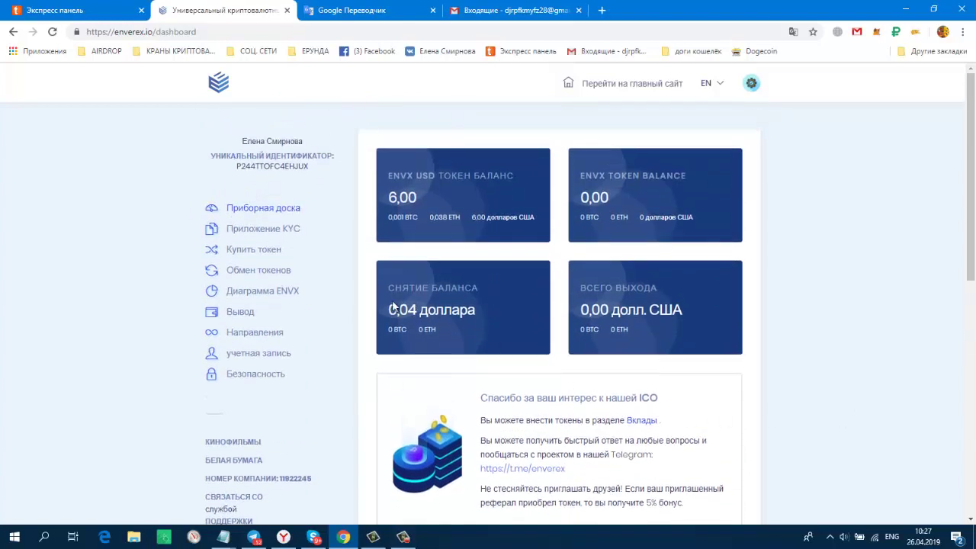